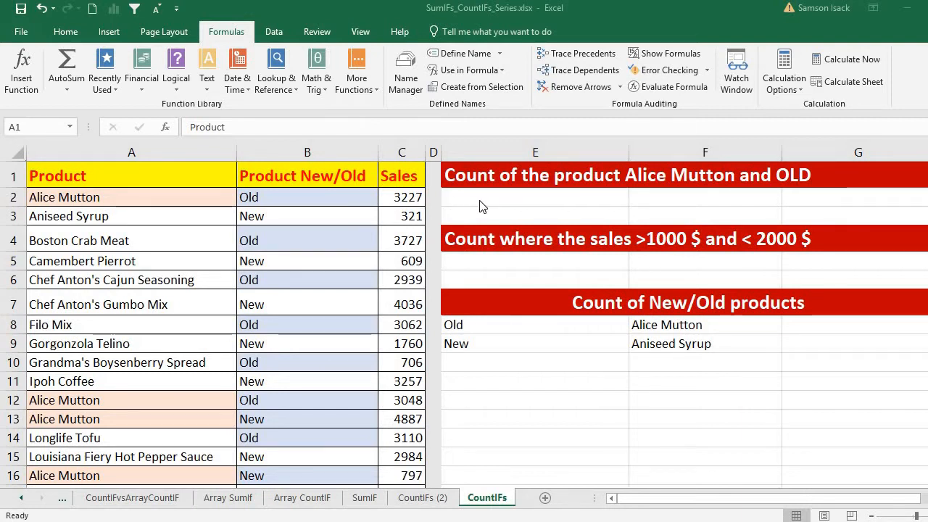
Review the Product, New/Old and Sales columns and their first and last entries in rows 2 and 26.
left_click(149, 150)
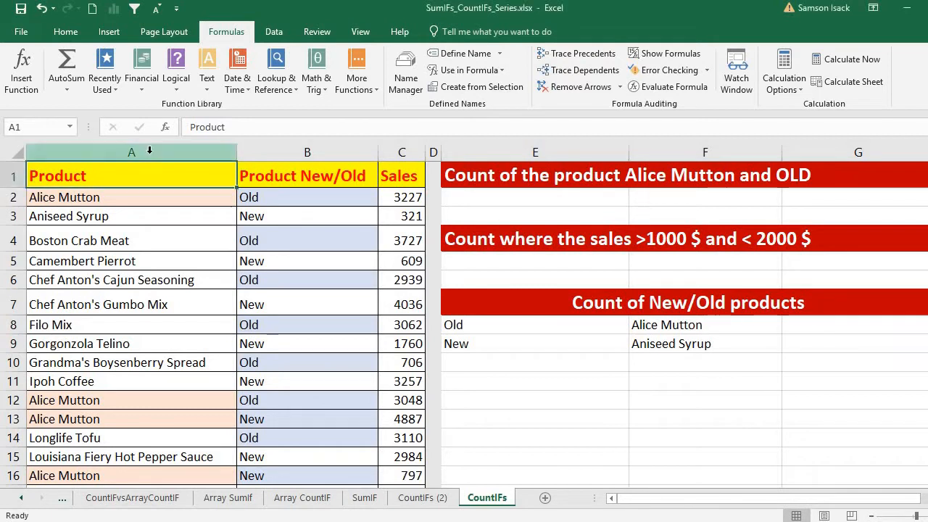
left_click(285, 150)
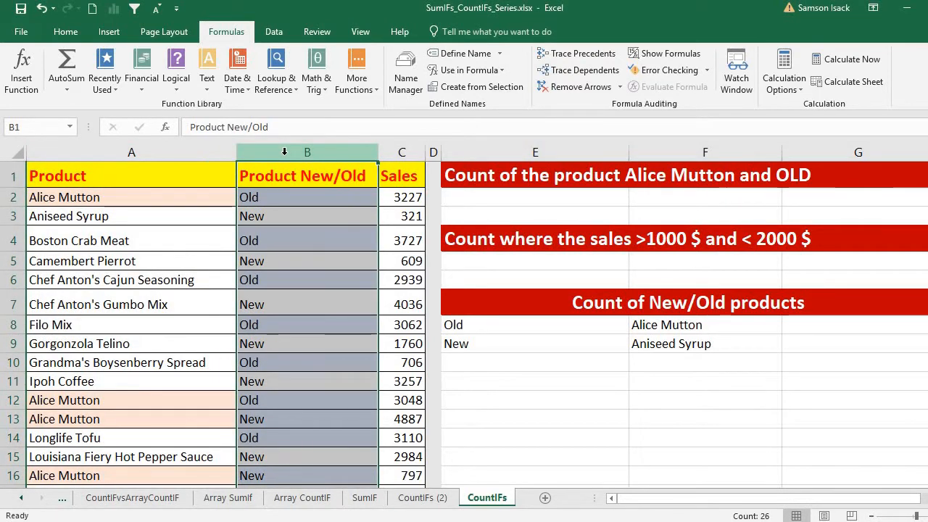
left_click(402, 152)
left_click(218, 190)
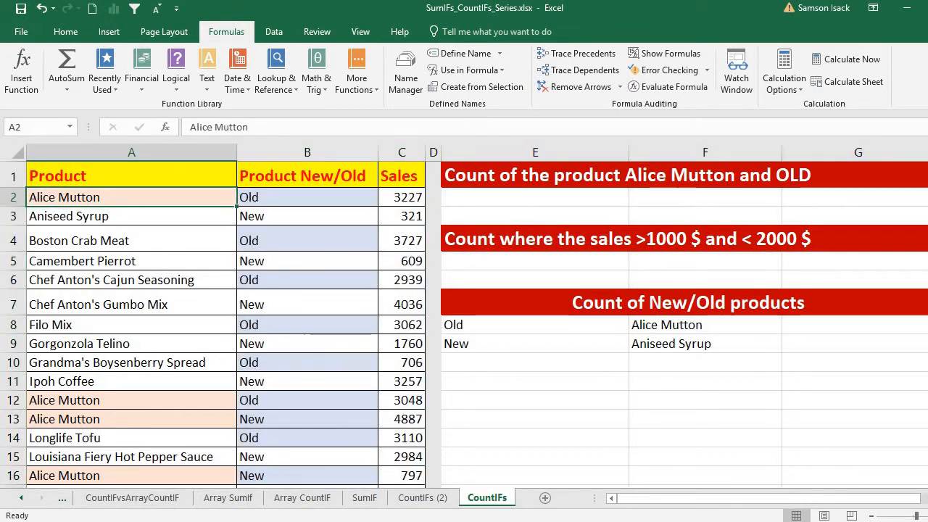
scroll(218, 319, "down", 3)
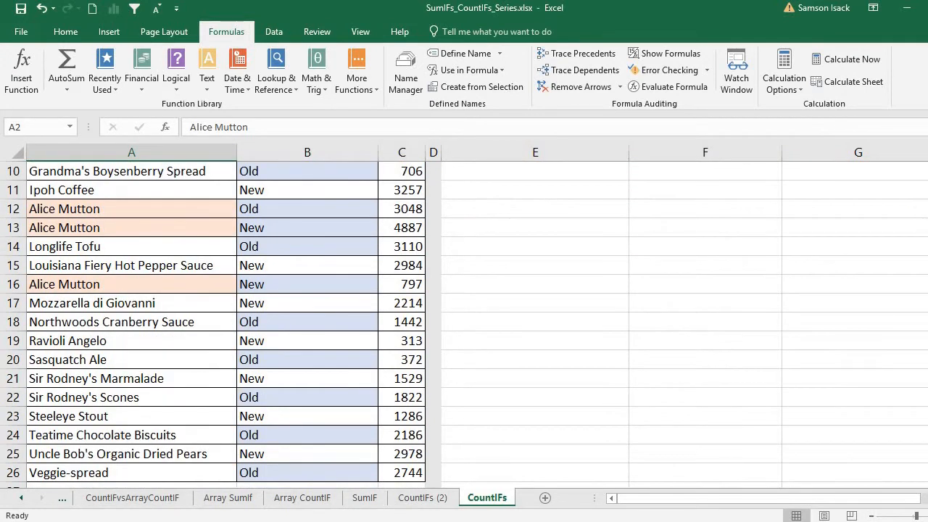
left_click(163, 469)
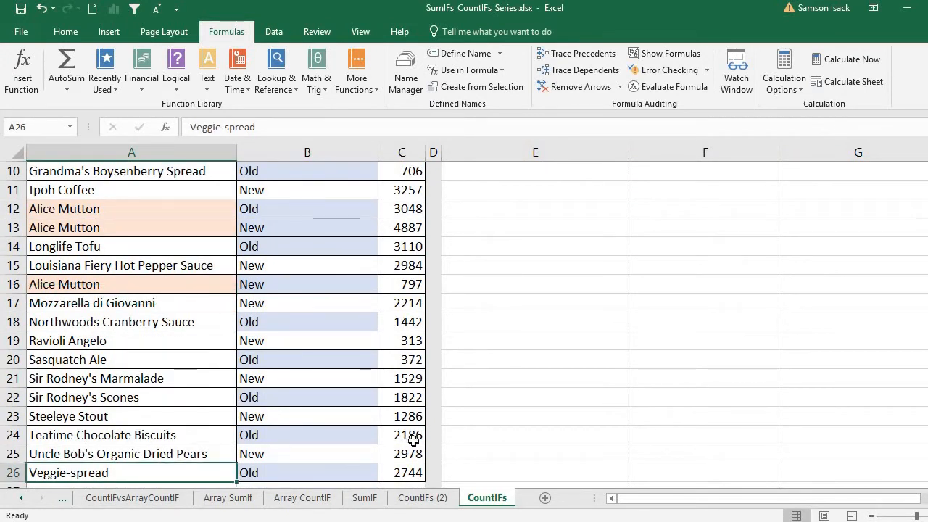
left_click(325, 466)
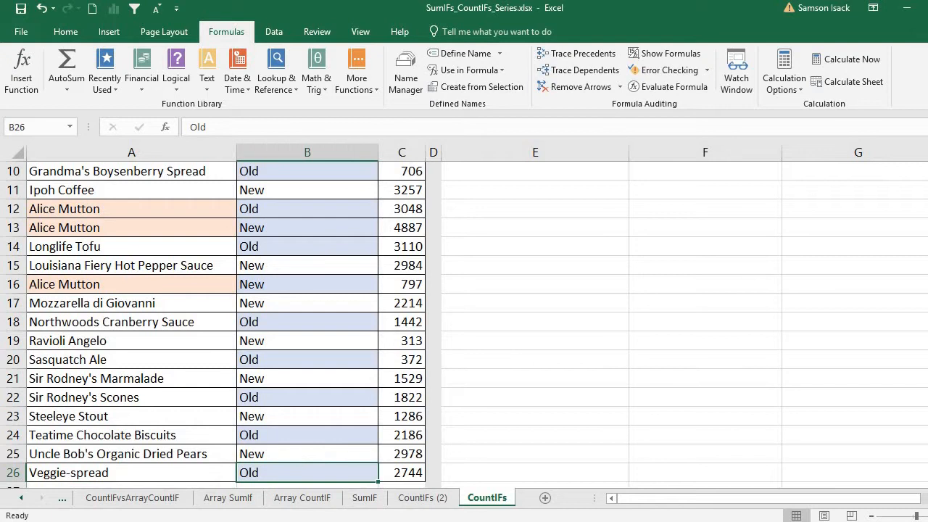
scroll(217, 319, "up", 3)
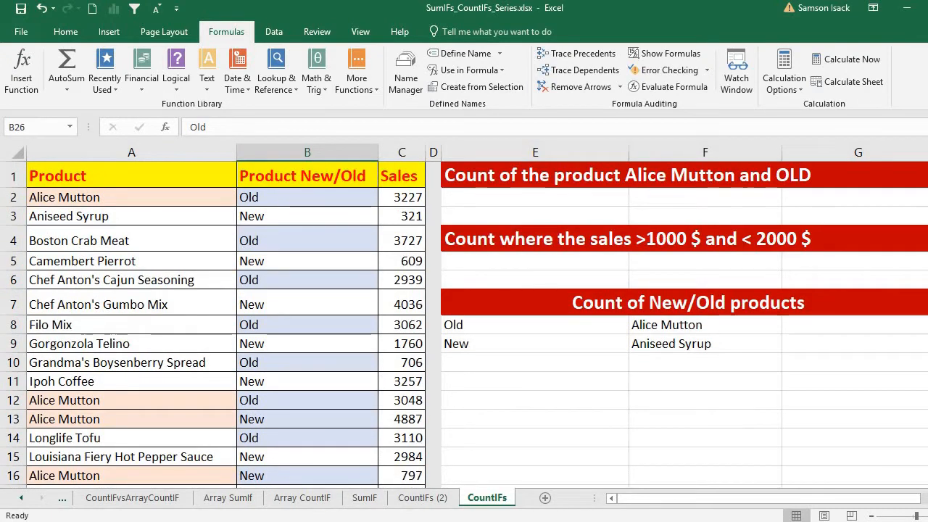
left_click(405, 197)
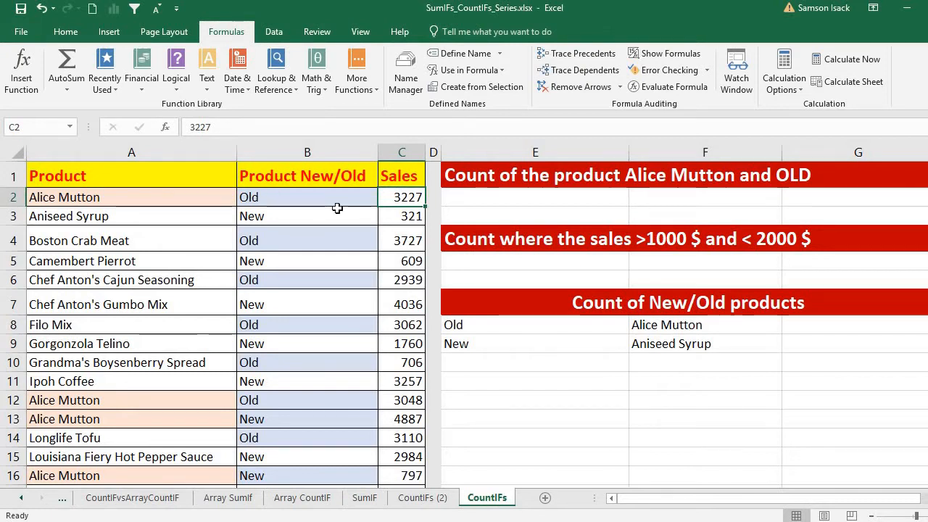
In E2, begin =COUNTIFS(A2:A26,"Alice Mutton", with the product range and first criterion.
left_click(493, 198)
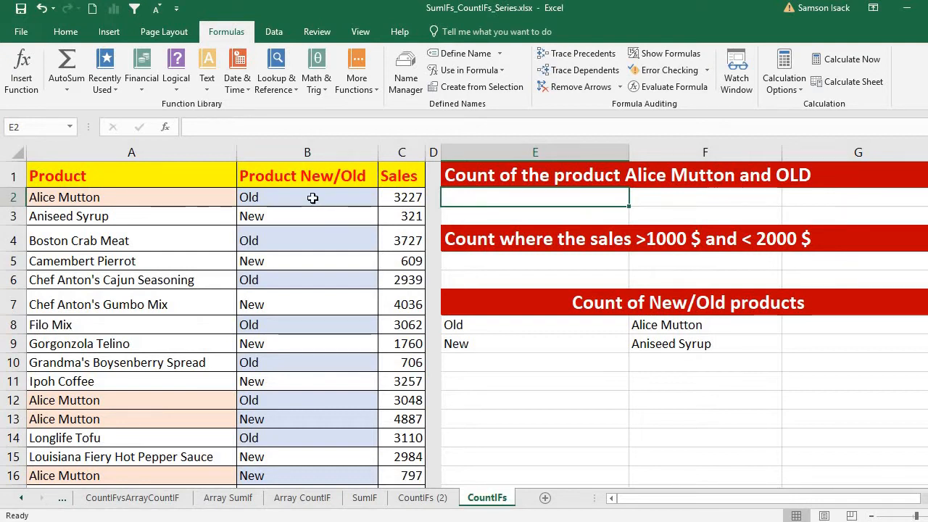
left_click(156, 201)
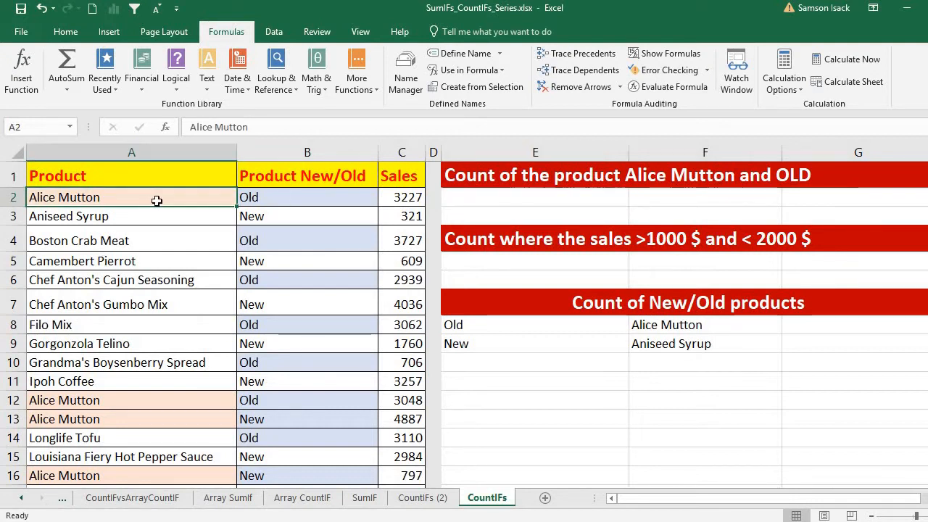
left_click(271, 196)
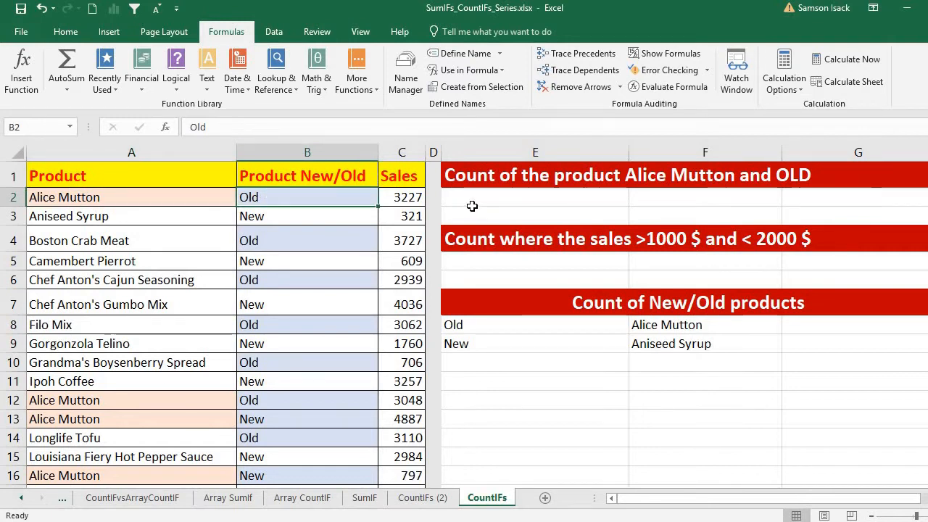
left_click(561, 197)
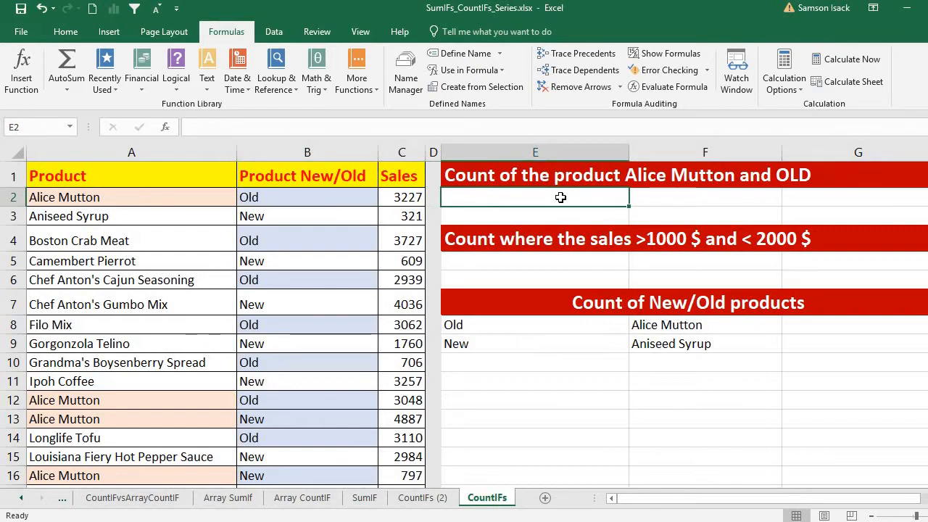
type("=")
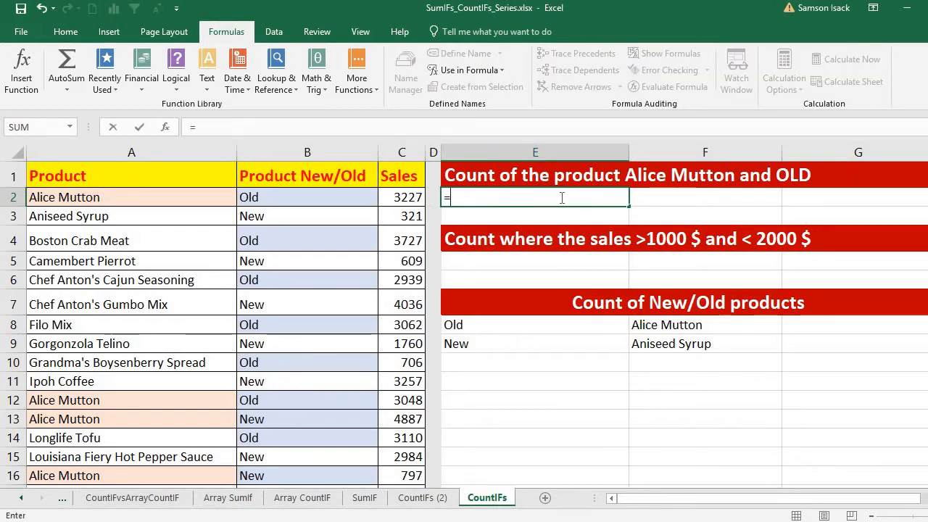
type("Coun")
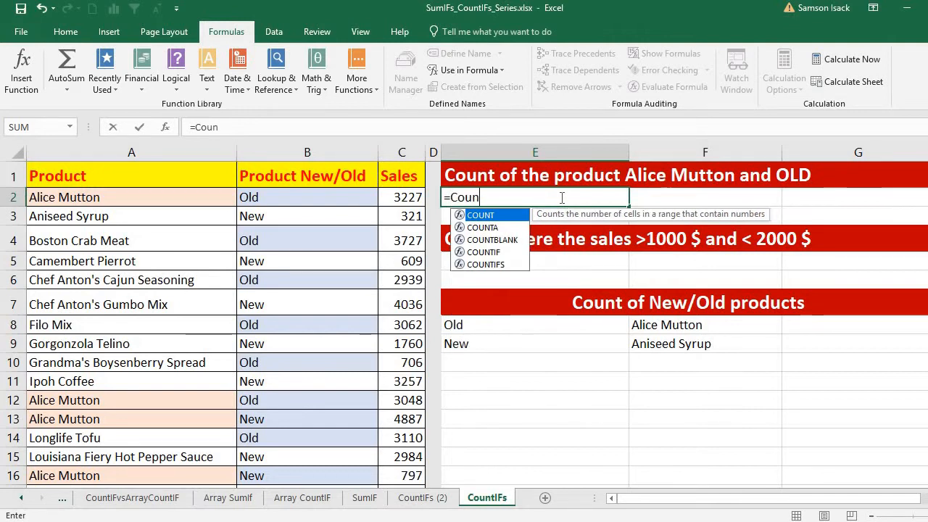
type("t(")
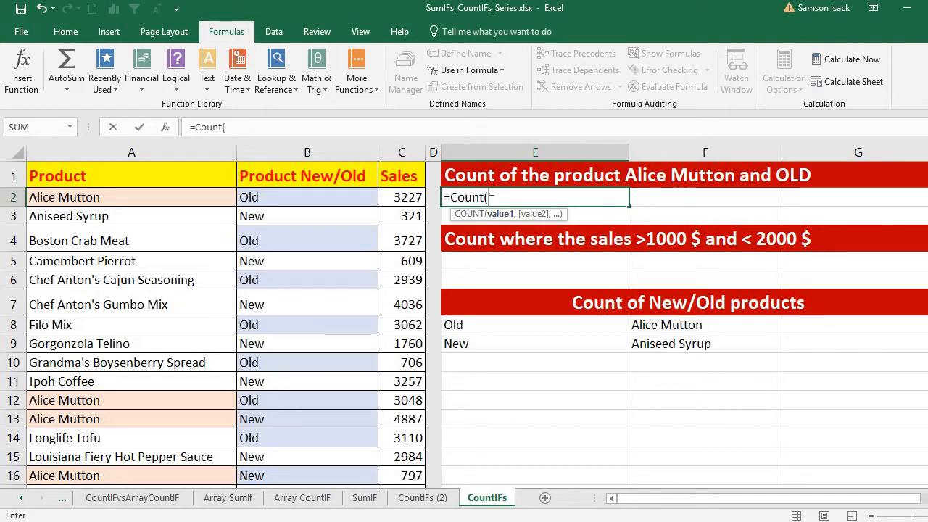
key("BackSpace")
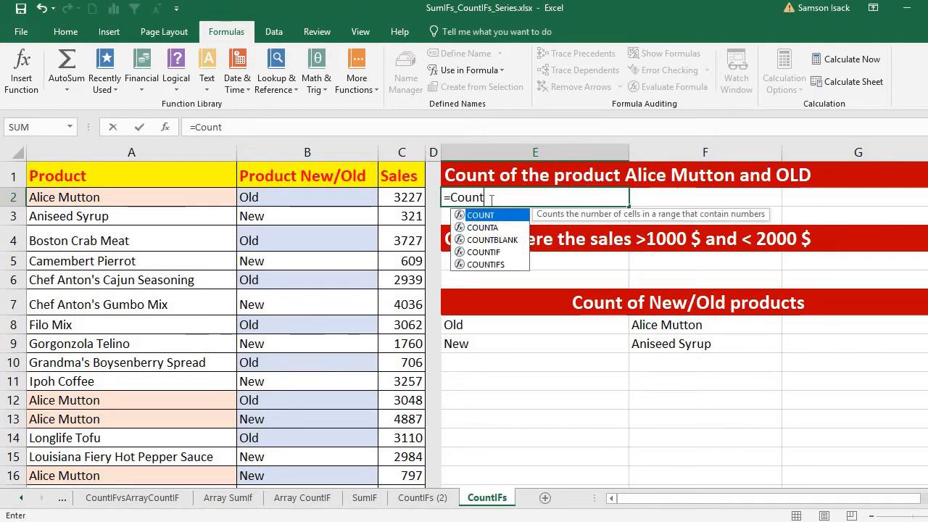
type("IFS")
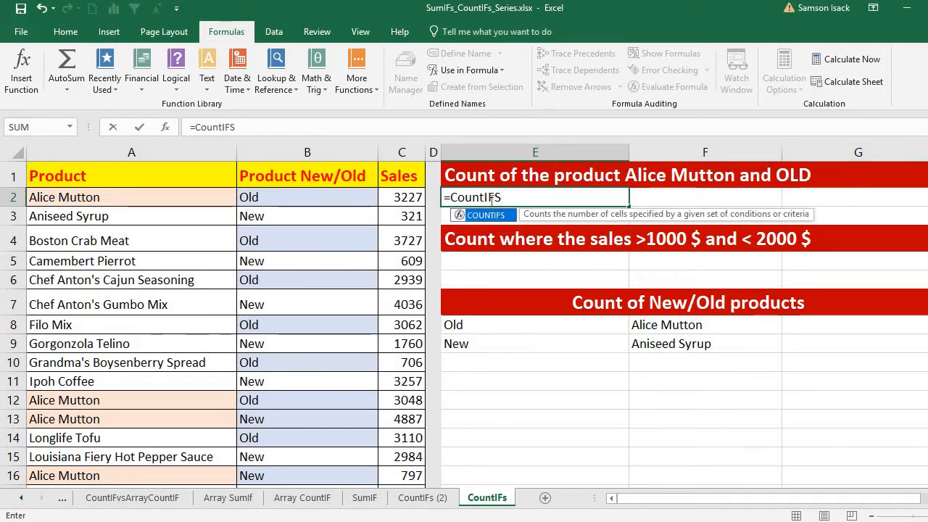
type("(")
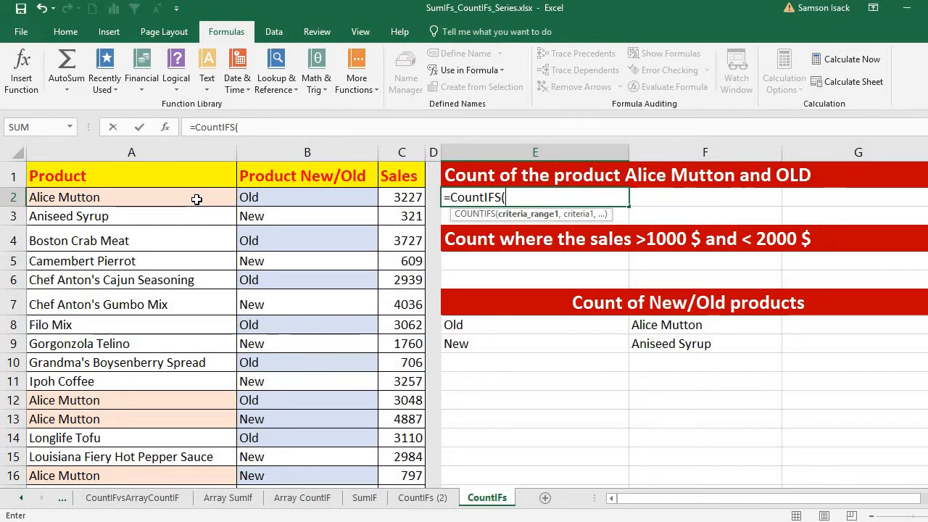
left_click_drag(196, 199, 213, 435)
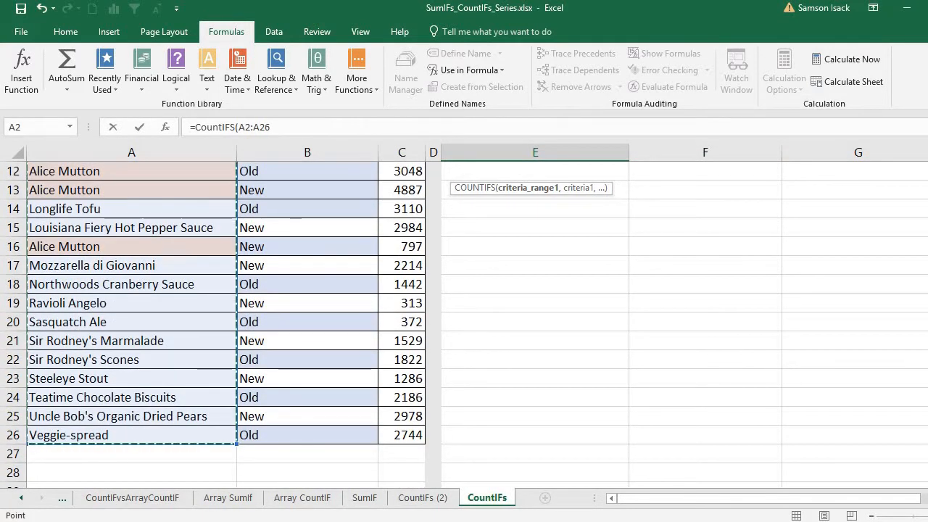
left_click_drag(927, 318, 927, 211)
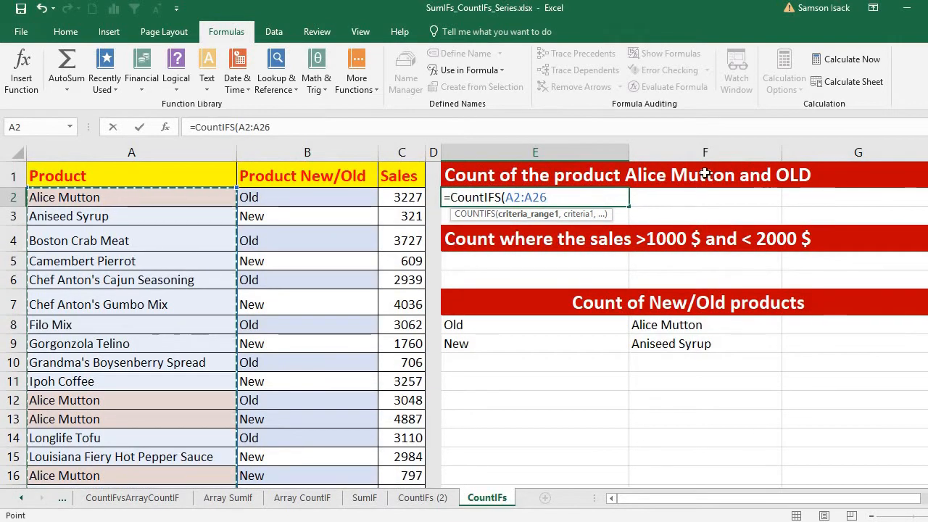
type(",")
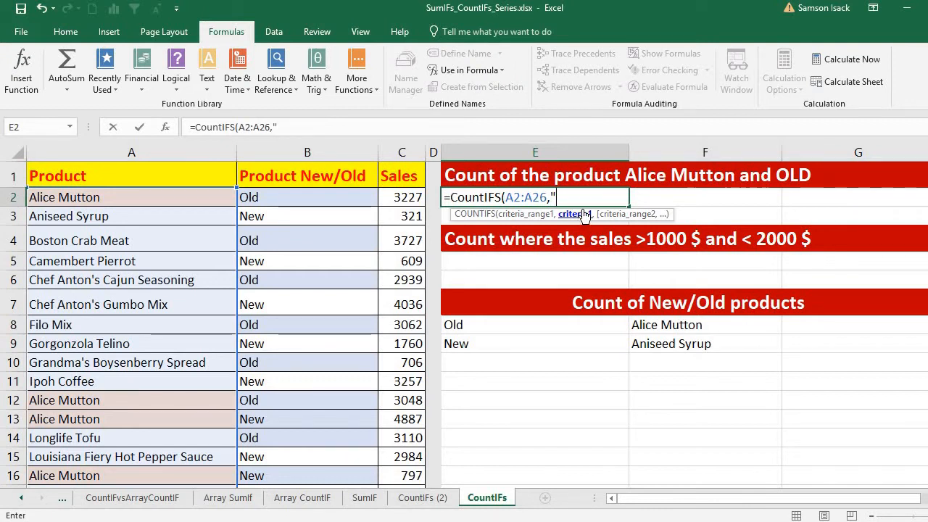
type("Alice")
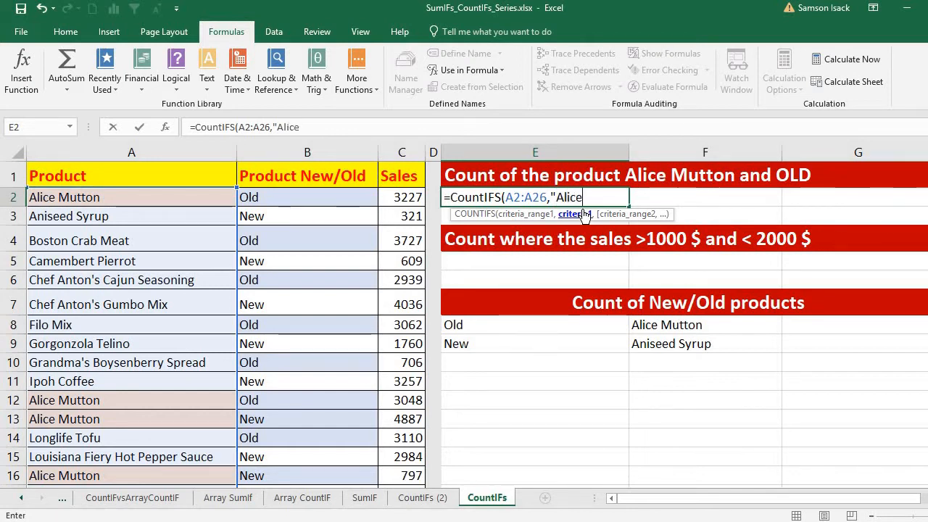
type(" Mu")
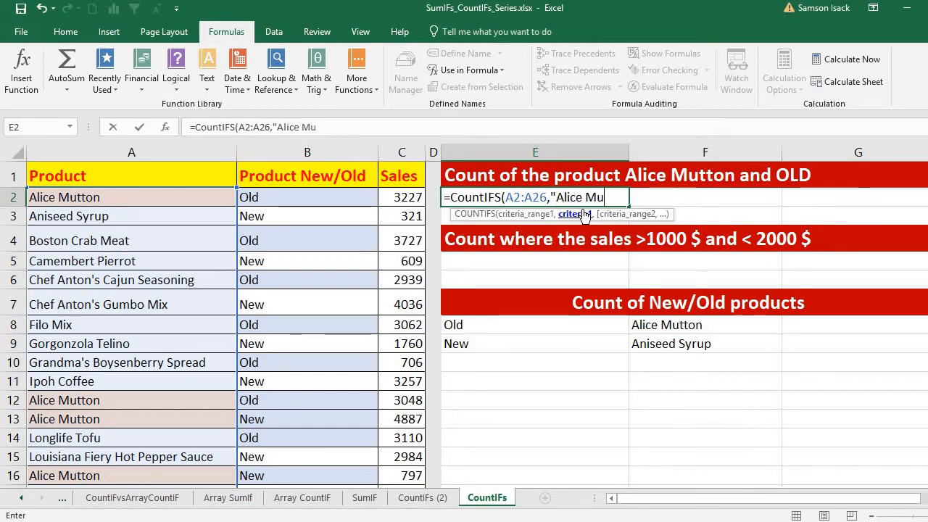
type("tton\"")
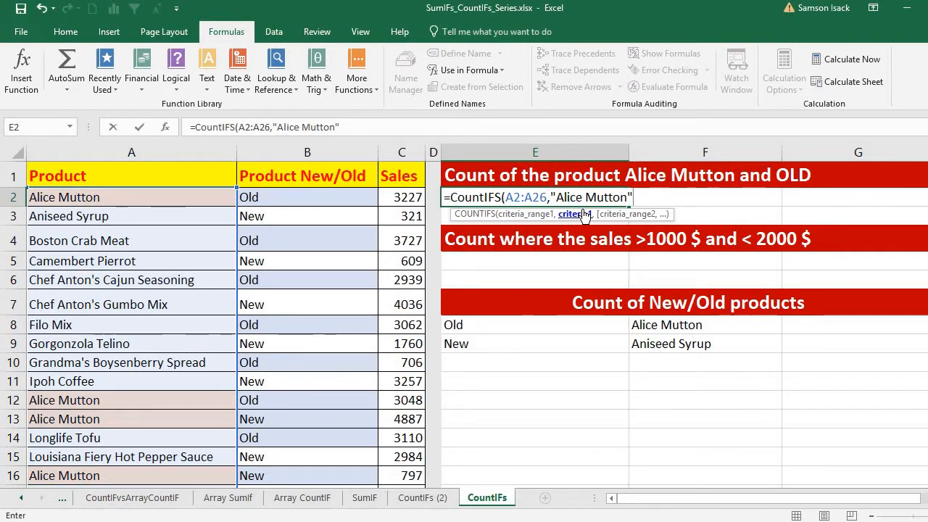
type(",")
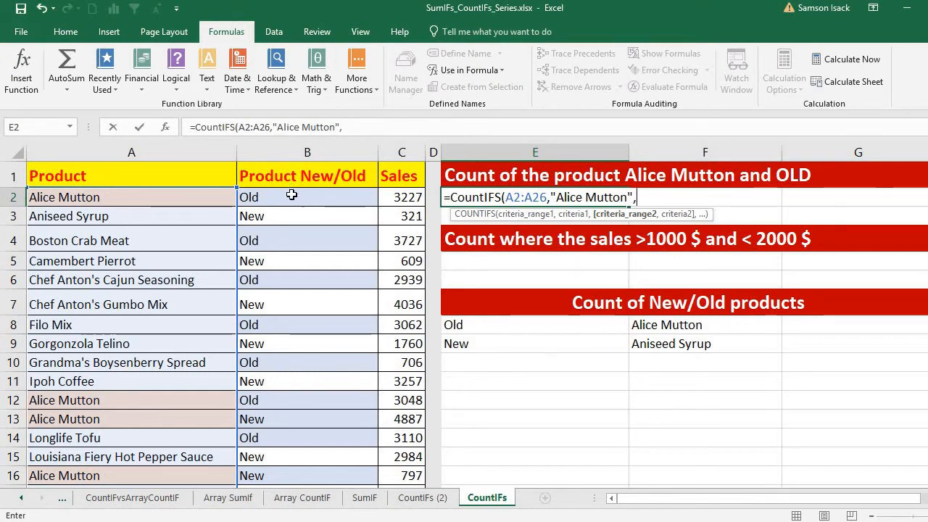
Finish E2 as =COUNTIFS(A2:A26,"Alice Mutton",B2:B26,"Old") and commit it, returning 2.
left_click_drag(290, 195, 321, 436)
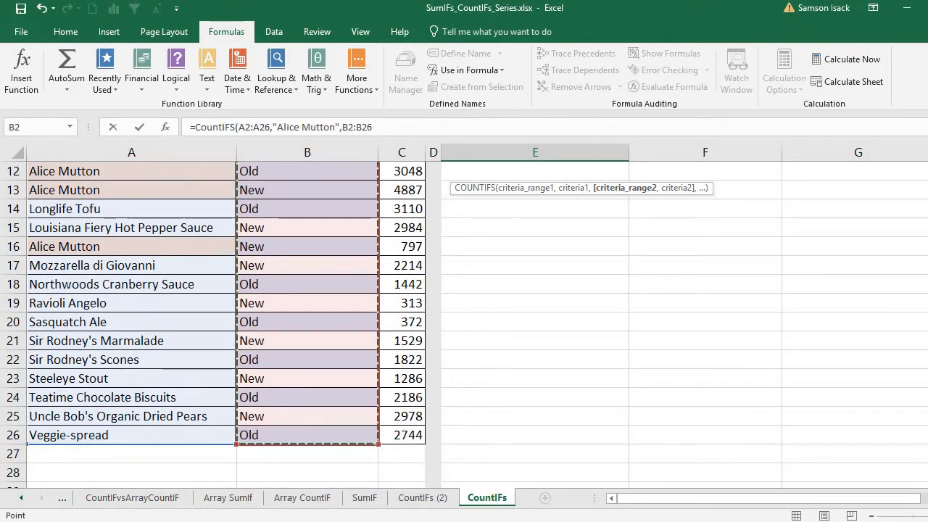
scroll(218, 319, "up", 4)
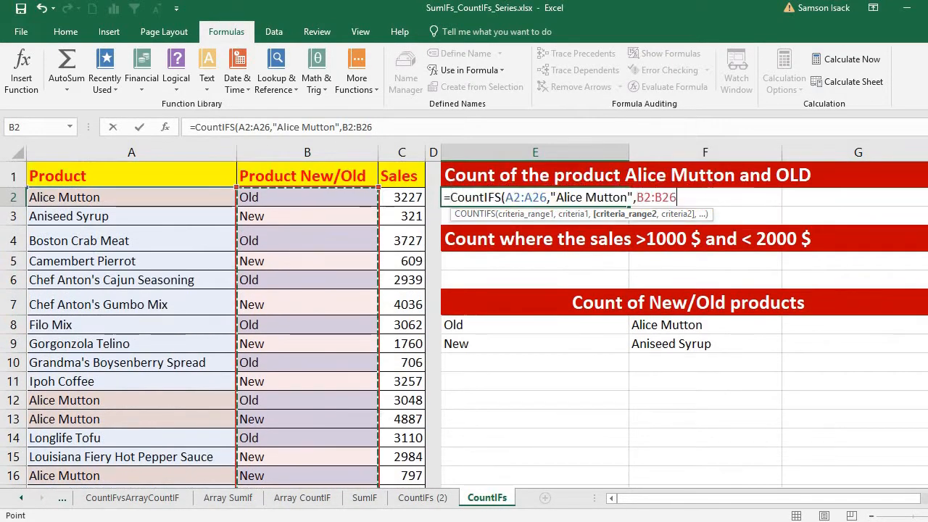
type(",")
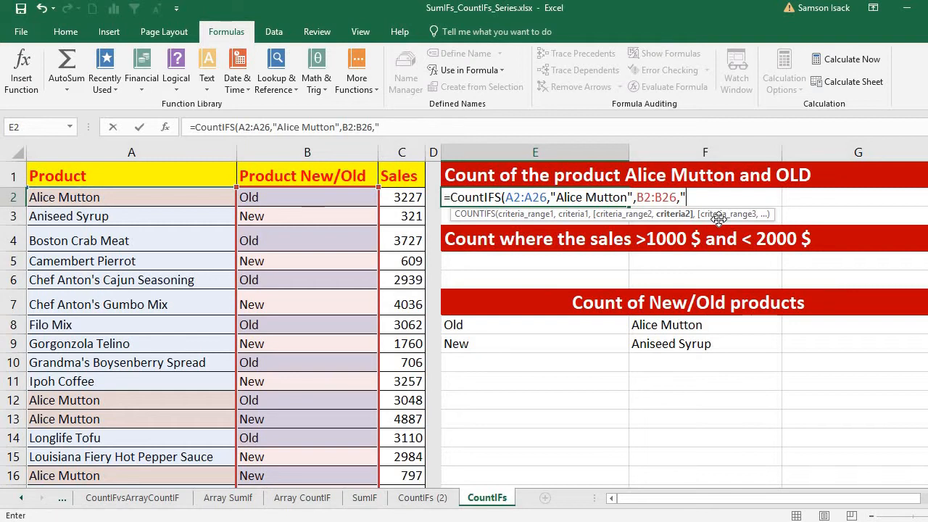
type("Old\"")
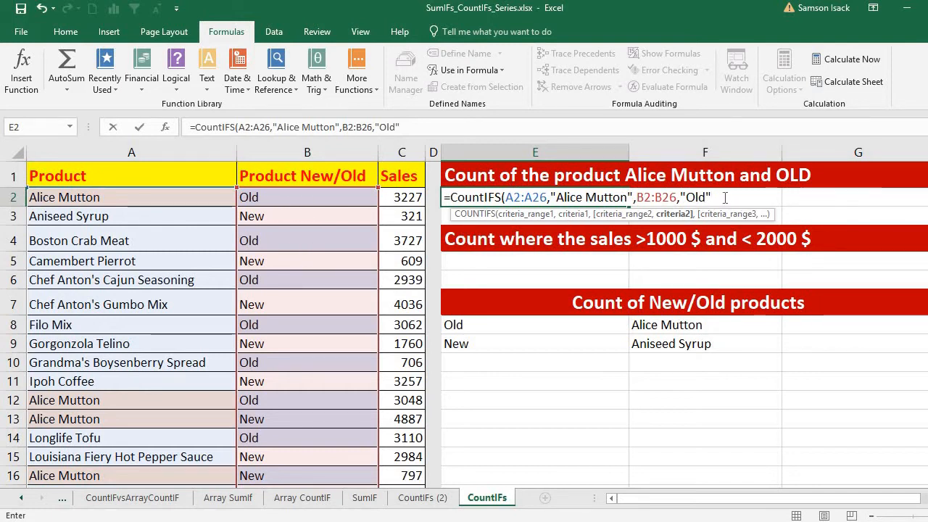
type(")")
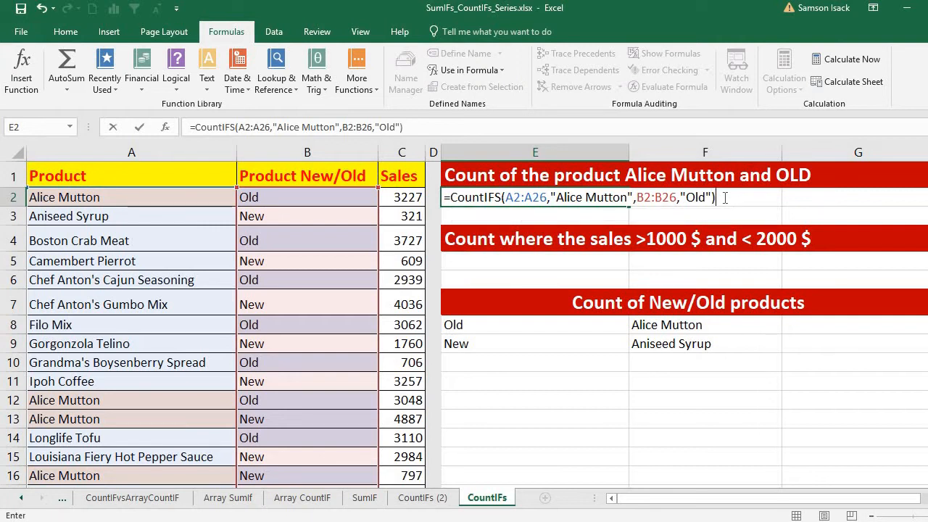
key("Return")
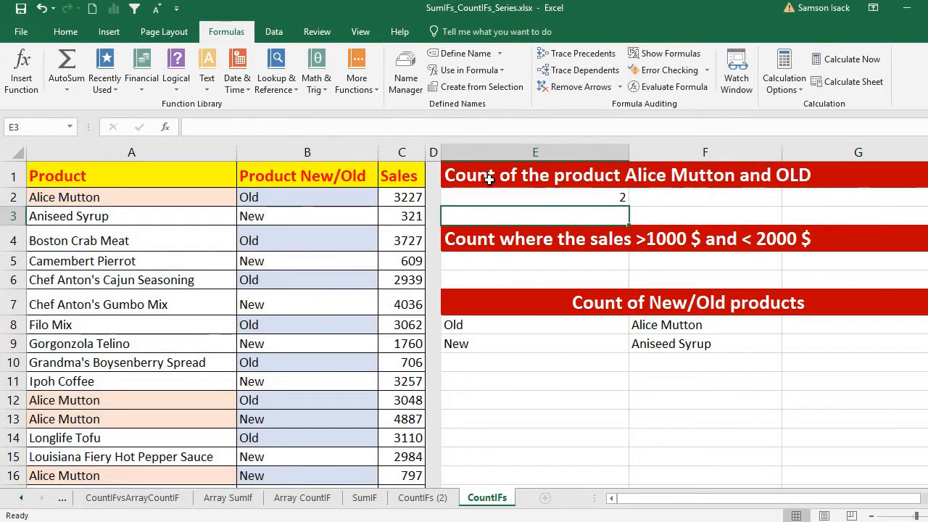
left_click(555, 201)
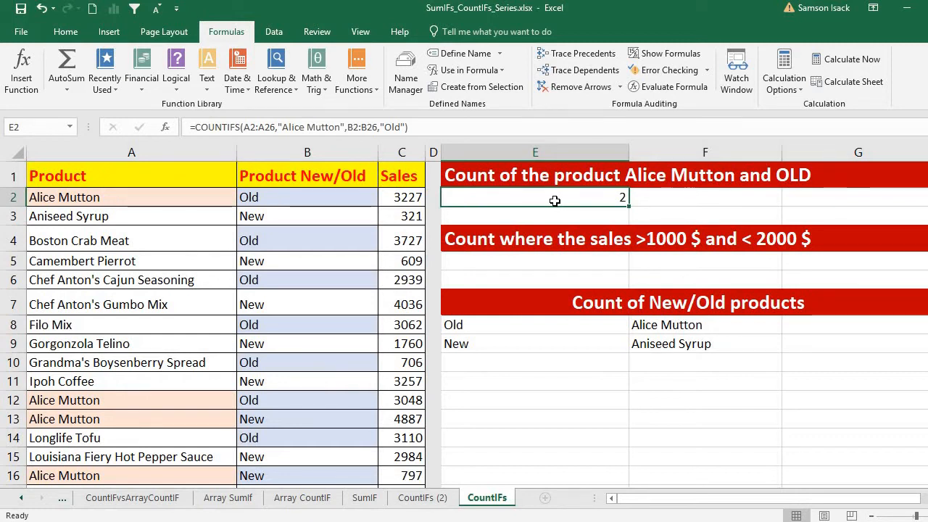
left_click(172, 200)
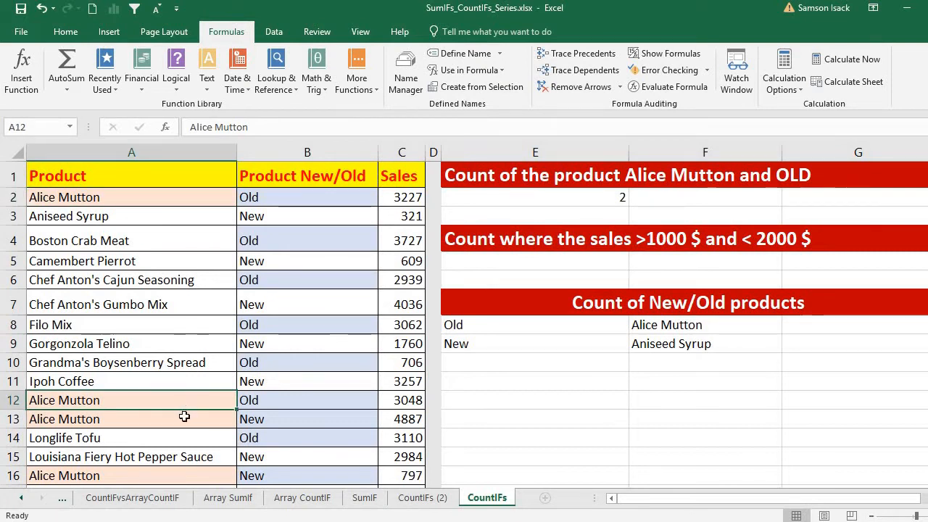
left_click(130, 197)
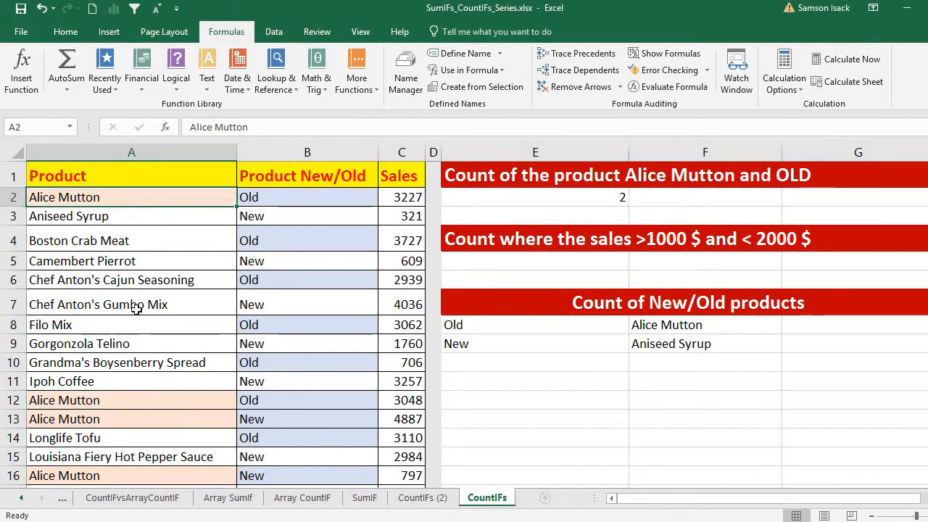
left_click(145, 395)
left_click(151, 419)
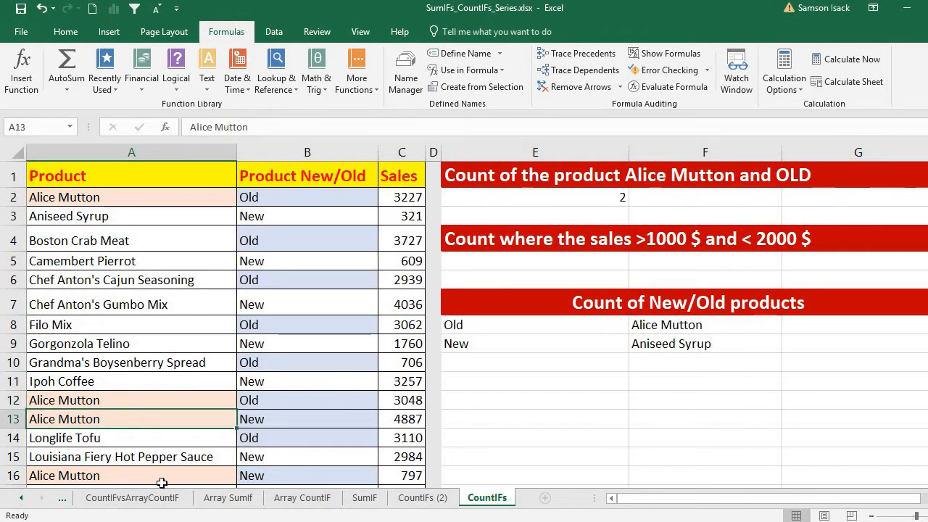
left_click(161, 480)
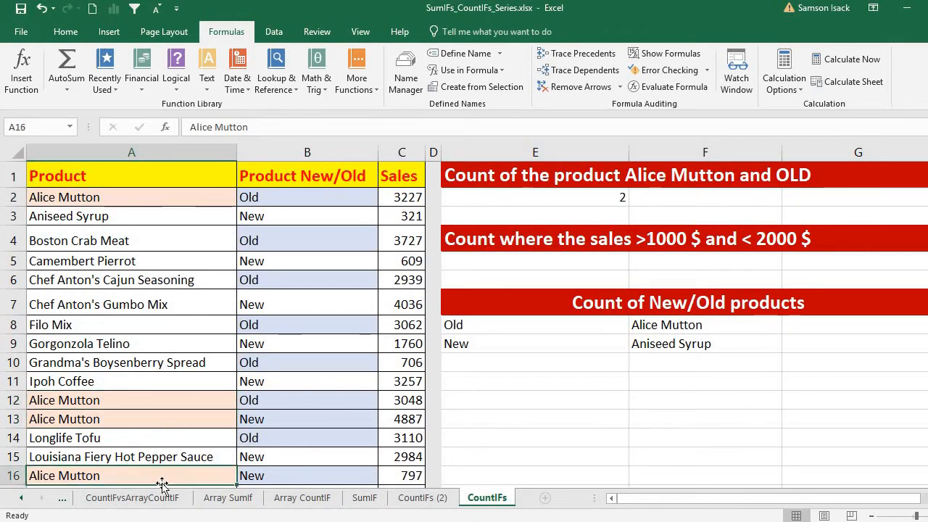
left_click(267, 198)
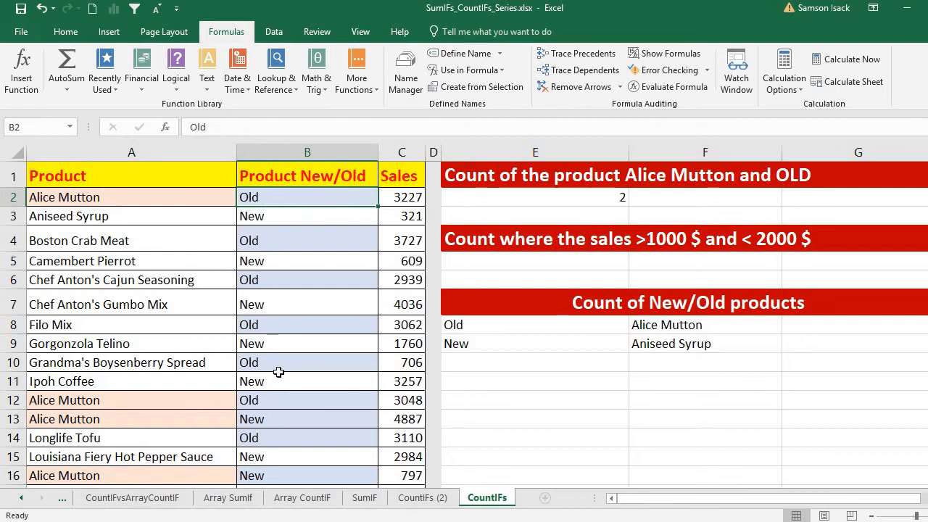
left_click(279, 401)
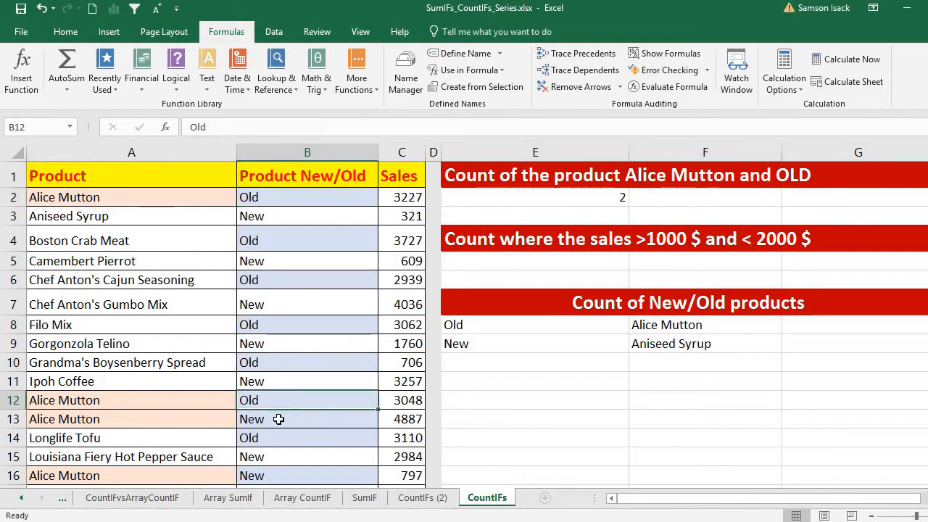
left_click(278, 419)
left_click(279, 477)
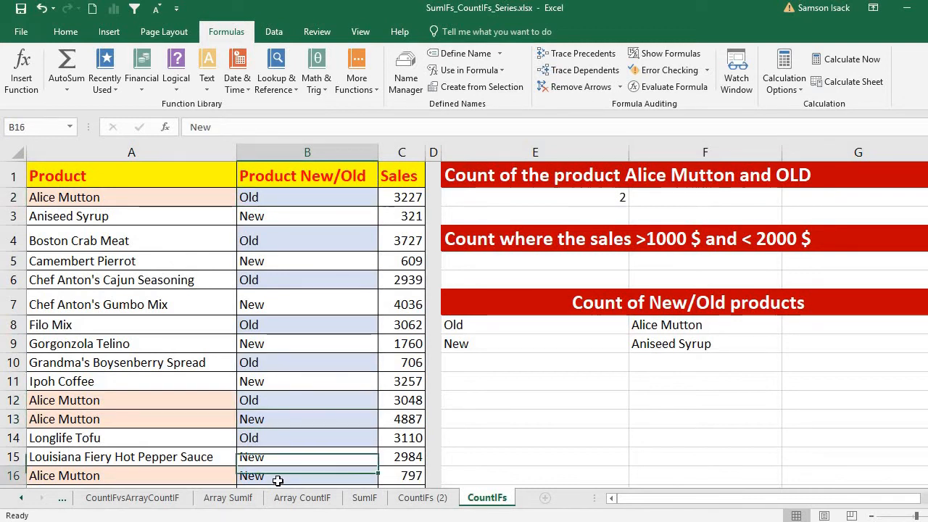
left_click(285, 401)
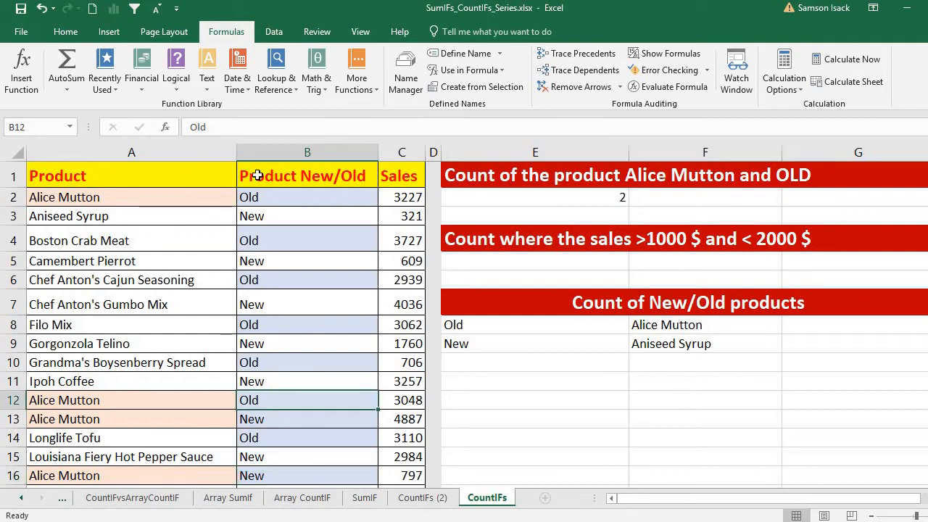
left_click(615, 194)
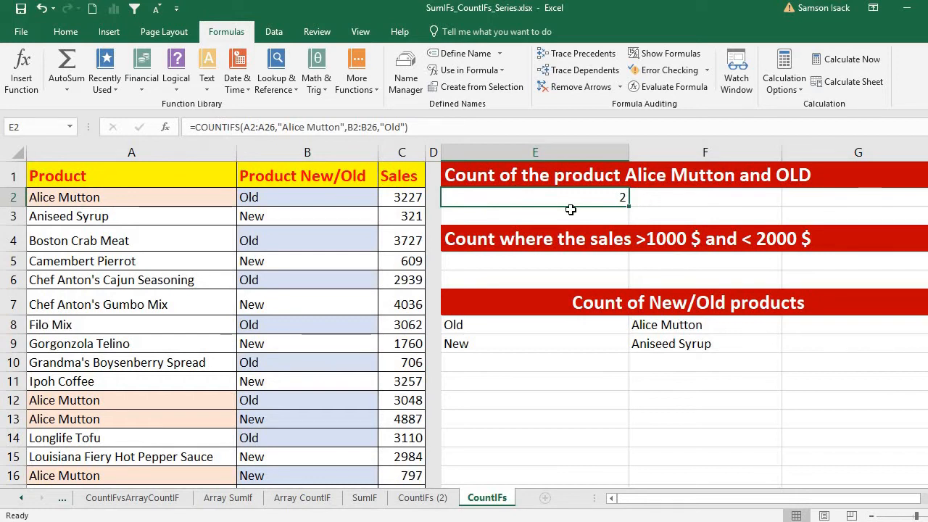
left_click(579, 260)
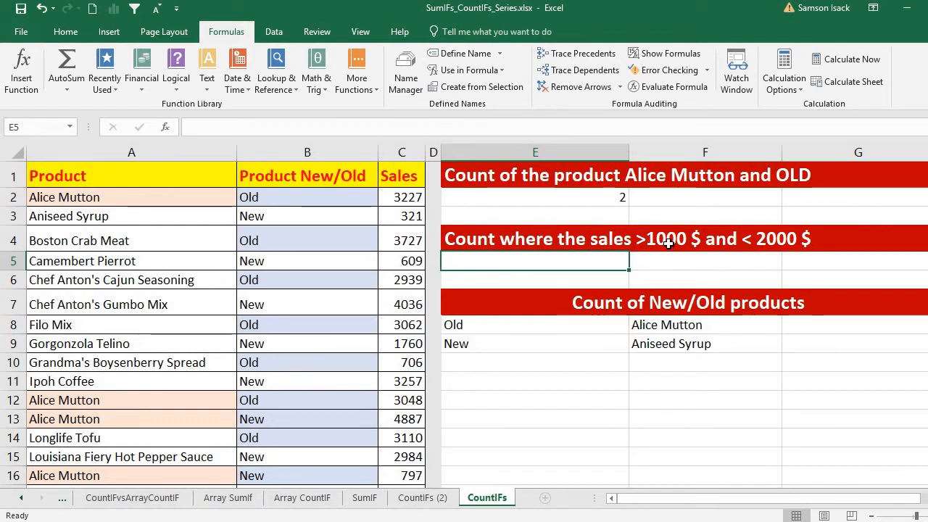
Enter =COUNTIFS(C2:C26,">1000",C2:C26,"<2000") in E5, which returns 5.
type("=")
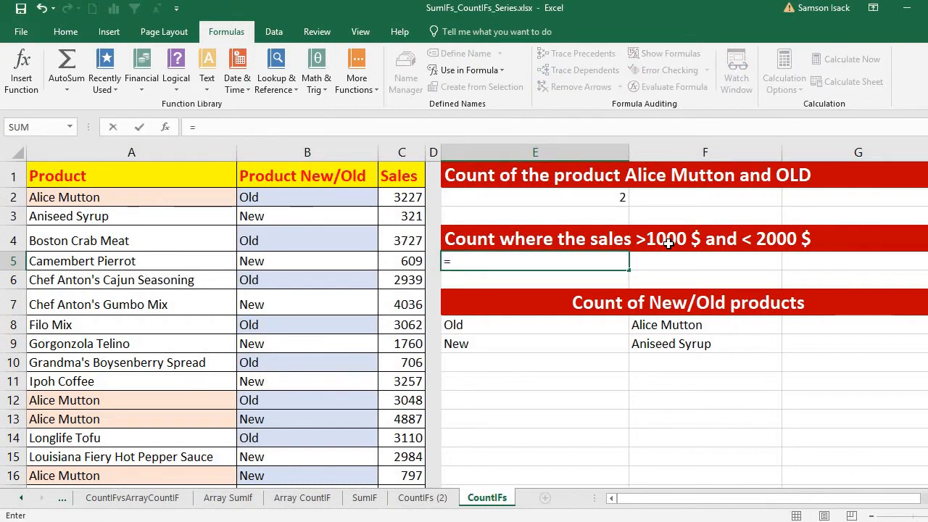
type("C")
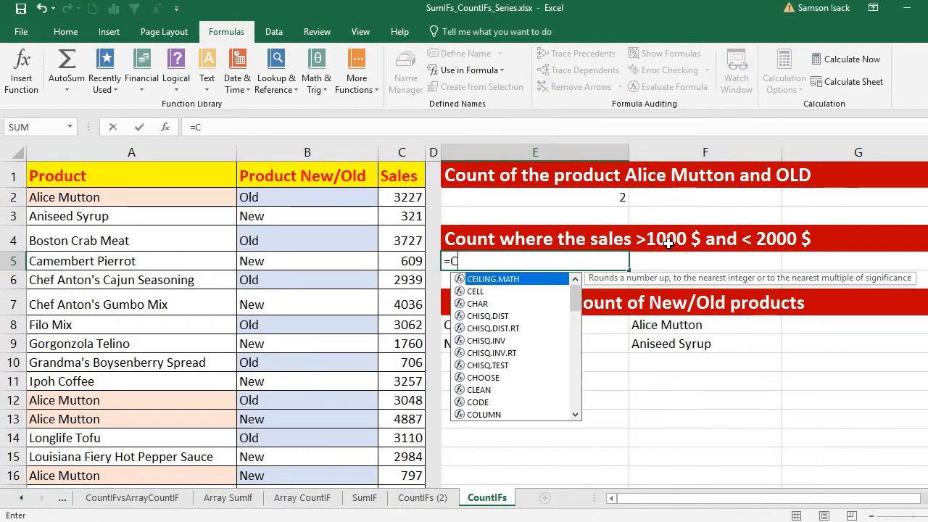
type("OUNT")
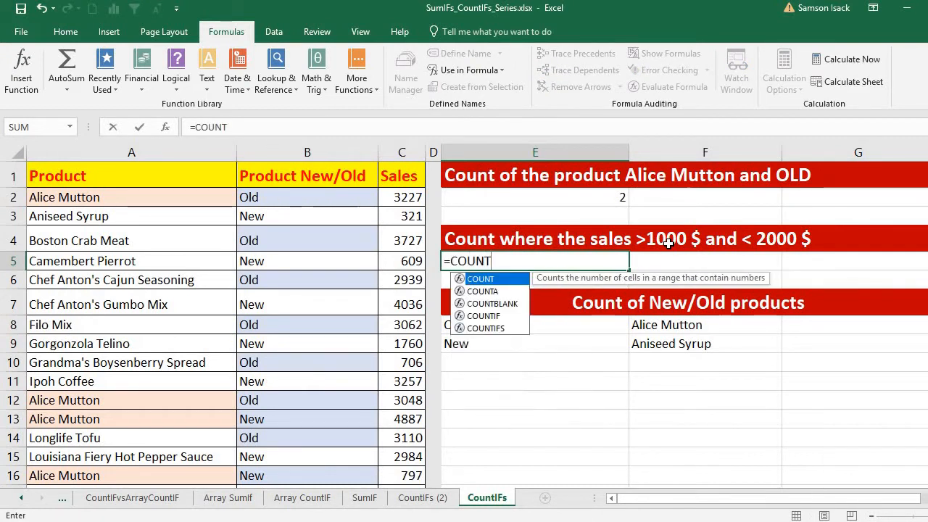
type("IFS")
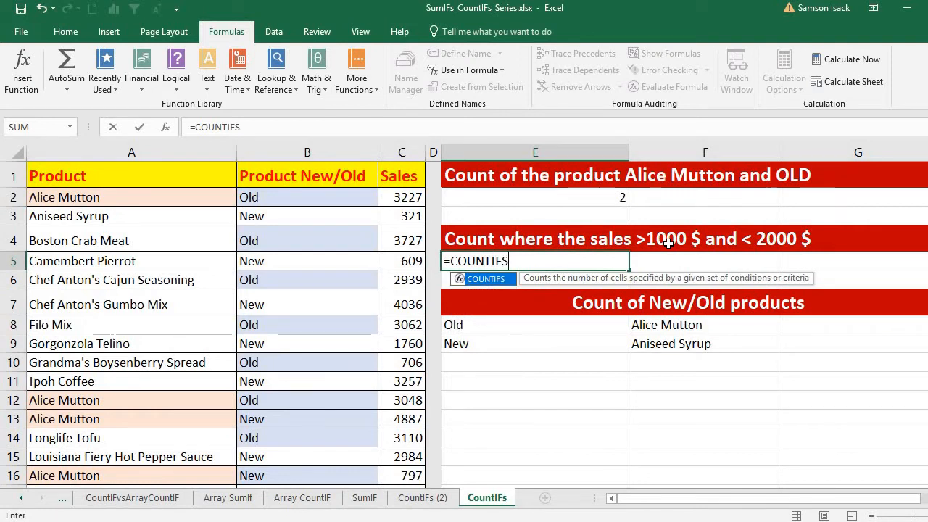
type("(")
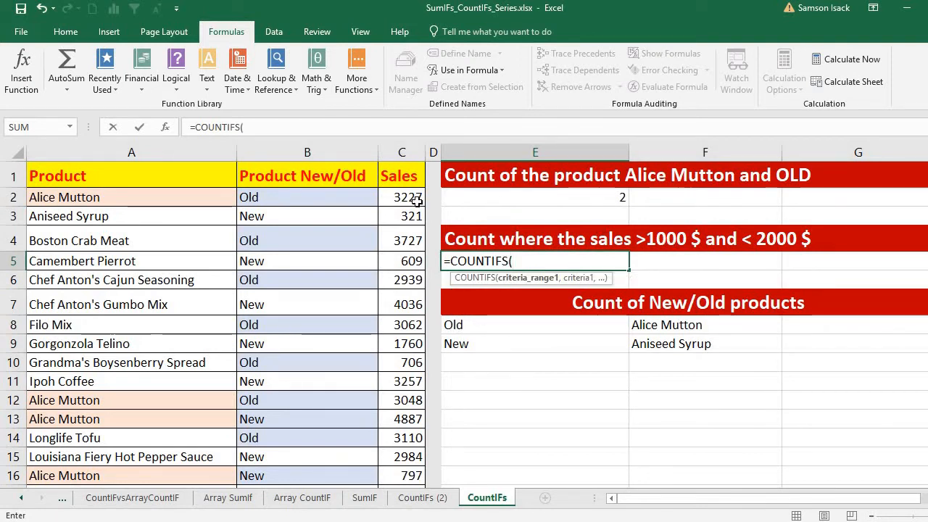
left_click_drag(413, 198, 410, 452)
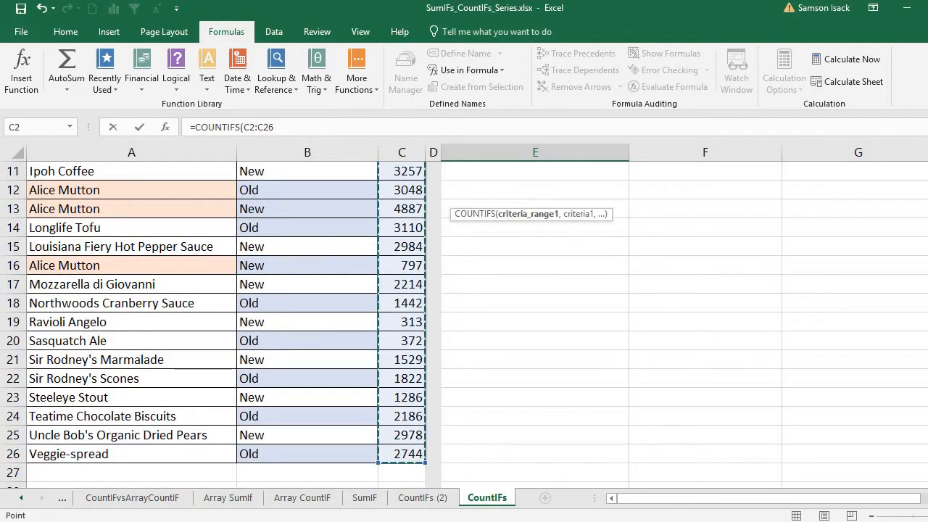
left_click_drag(927, 356, 927, 232)
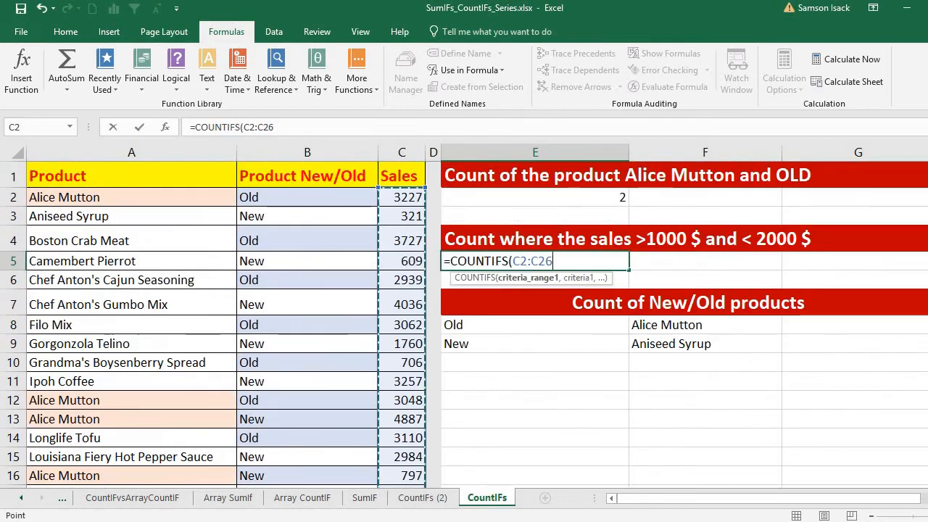
type(",")
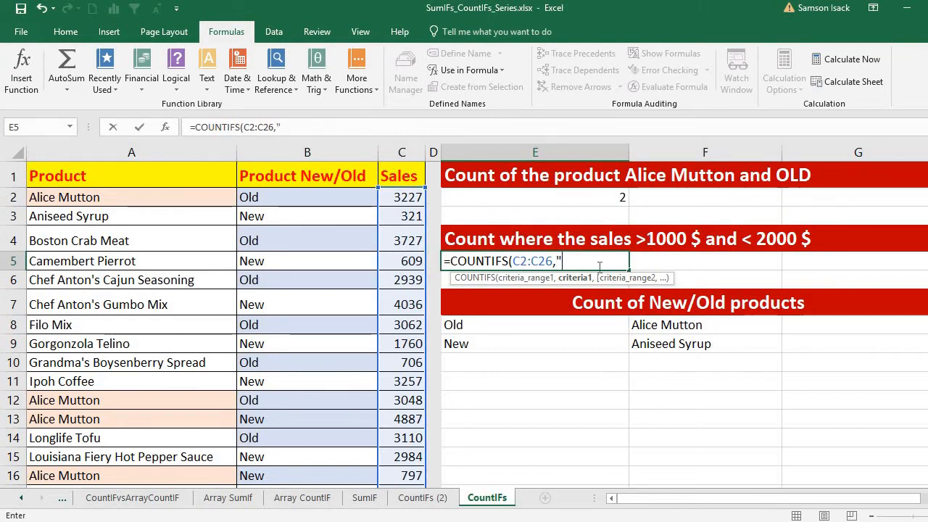
type("\">")
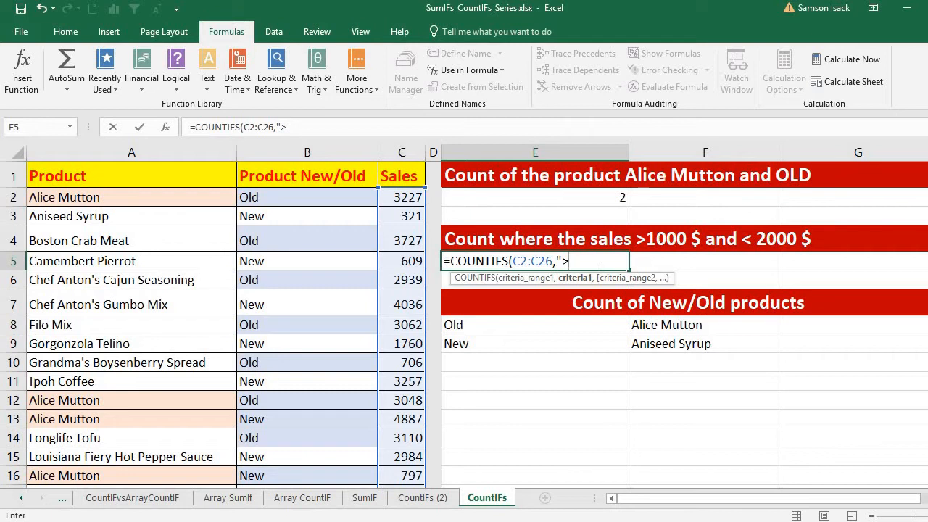
type("1000\"")
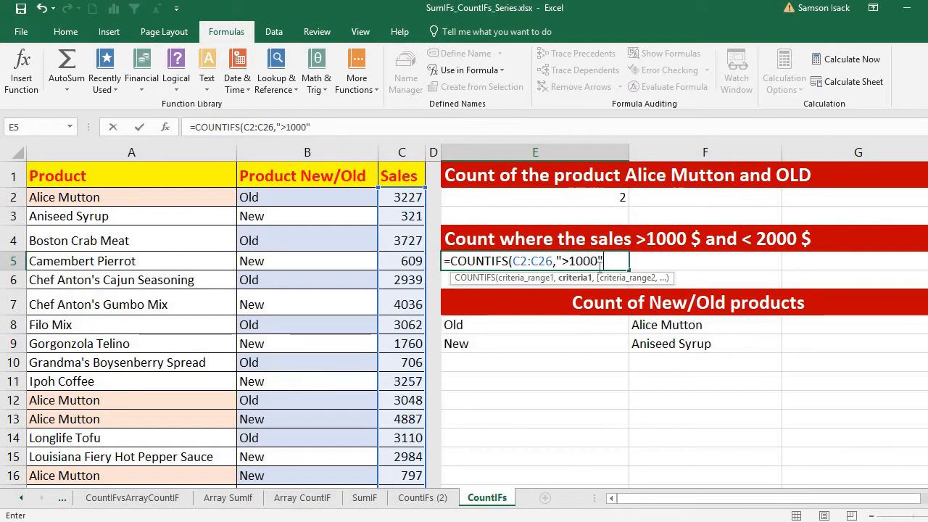
type(",")
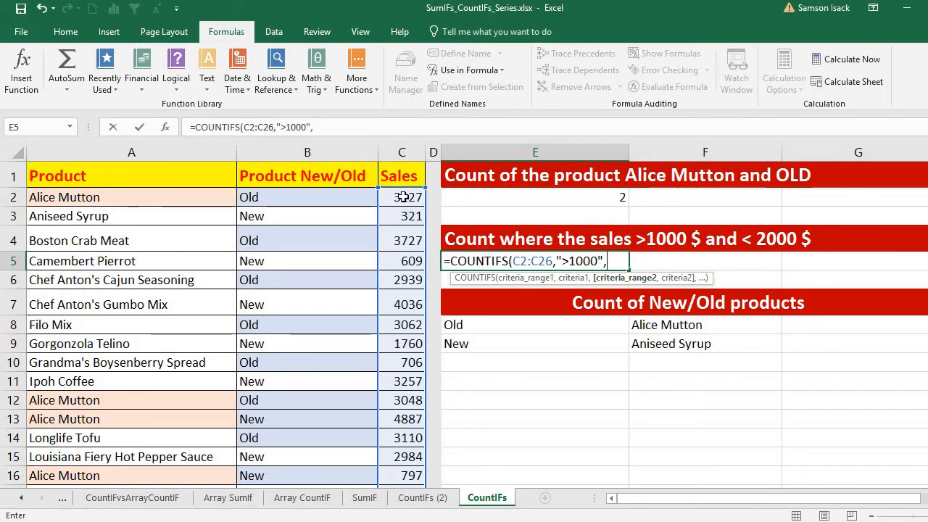
left_click_drag(403, 197, 411, 416)
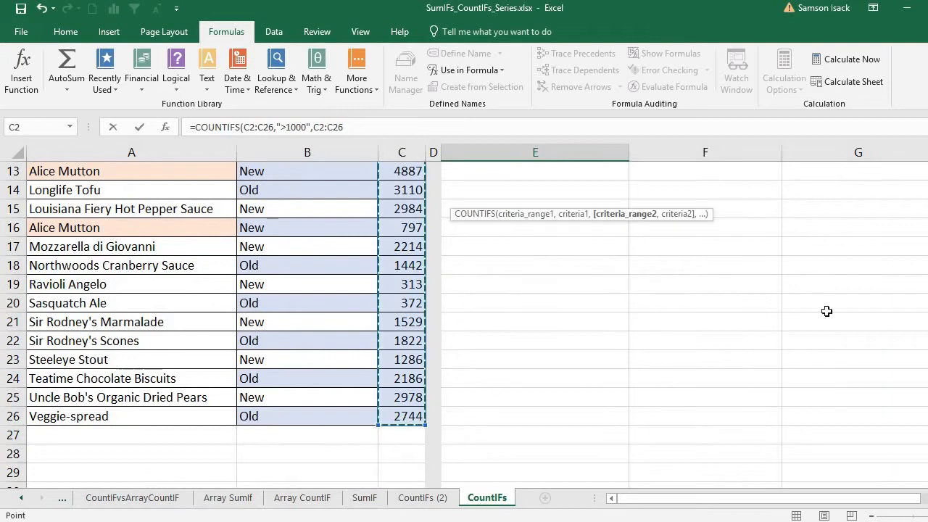
left_click_drag(927, 340, 927, 232)
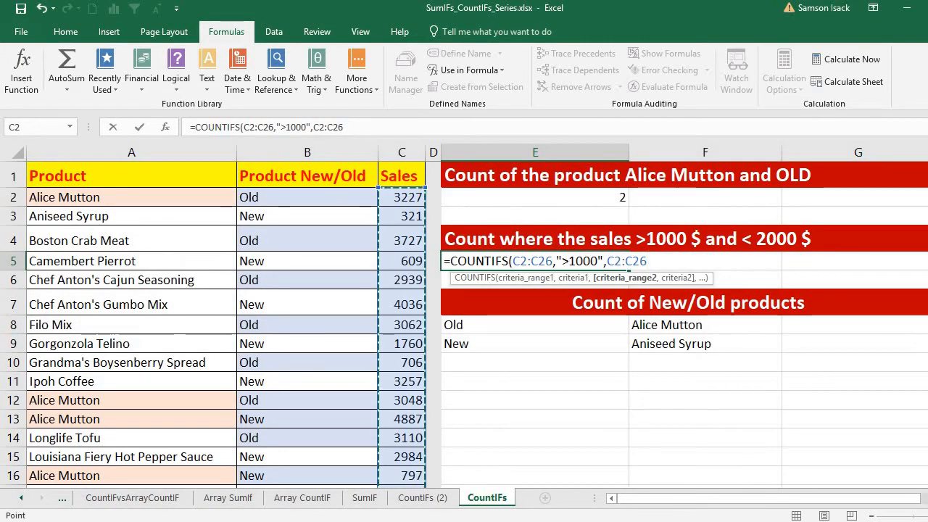
type(",")
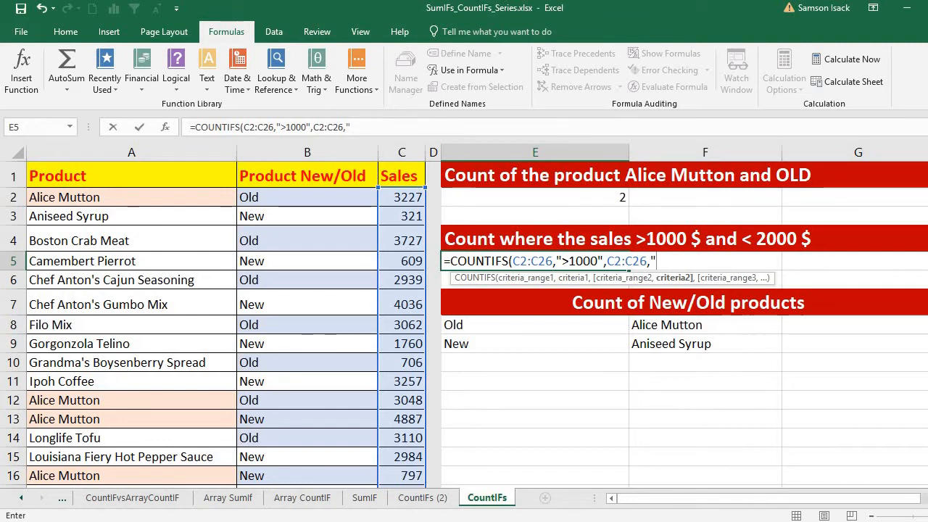
type("\"<200")
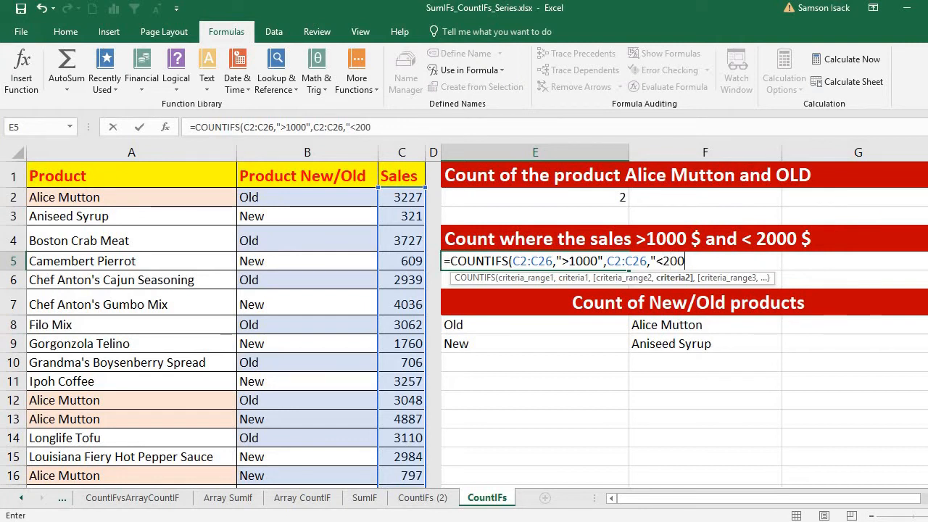
type("0")
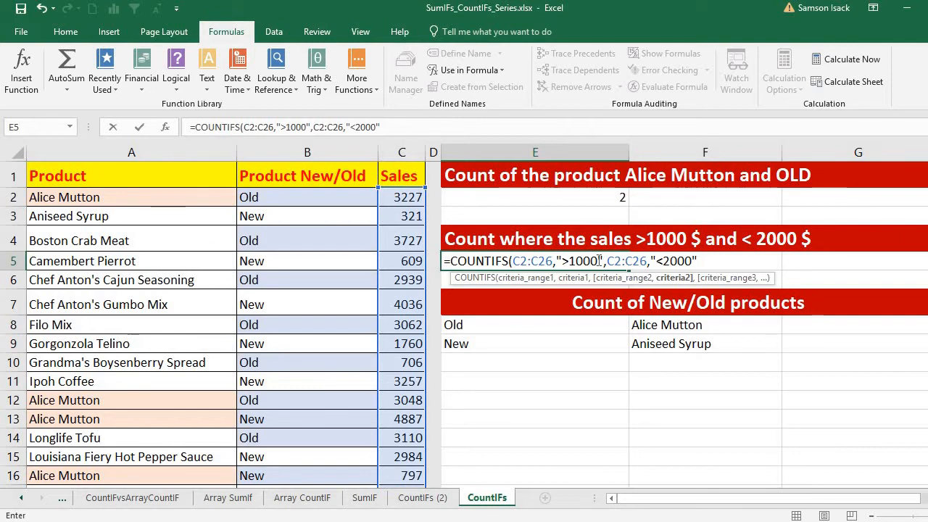
type(")")
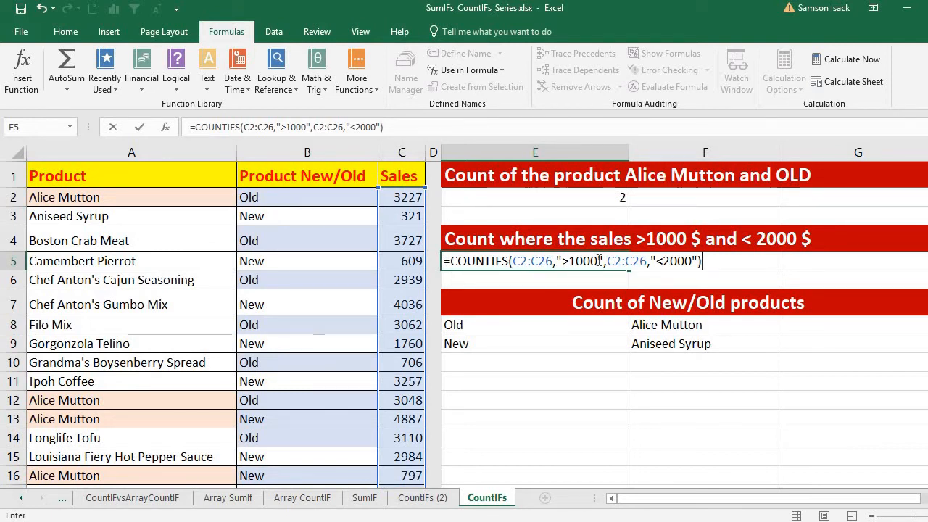
key("Return")
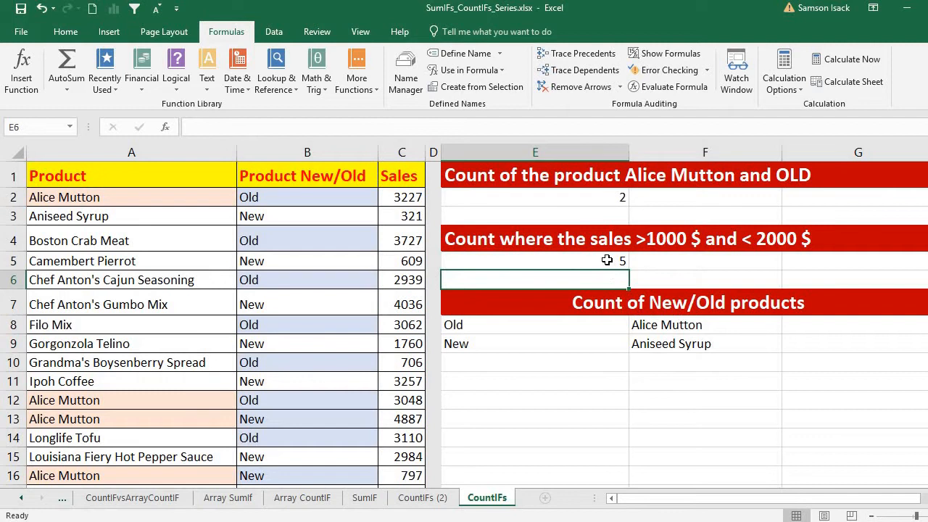
left_click(607, 260)
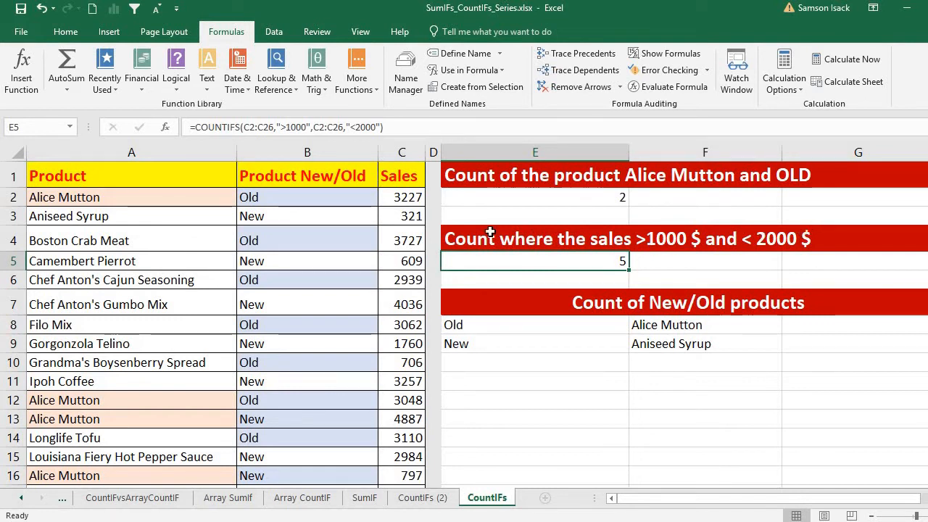
left_click(399, 348)
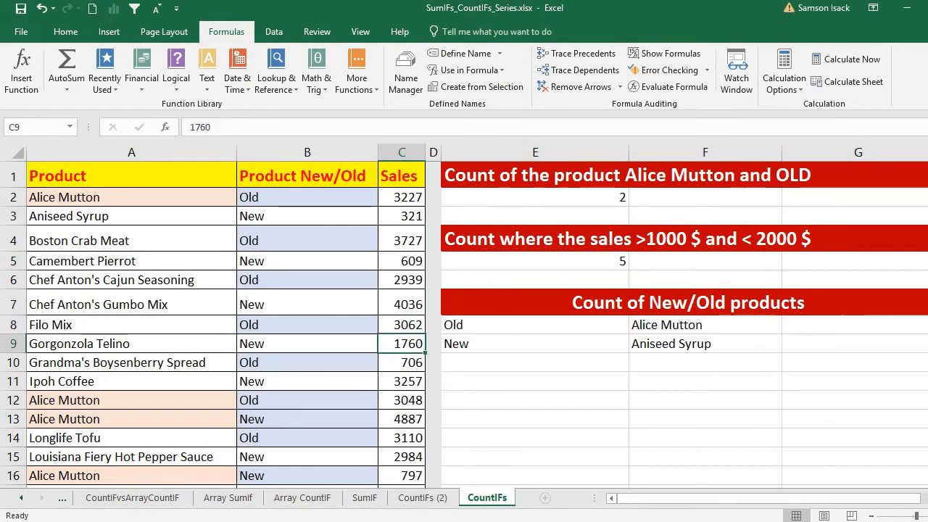
scroll(433, 339, "down", 2)
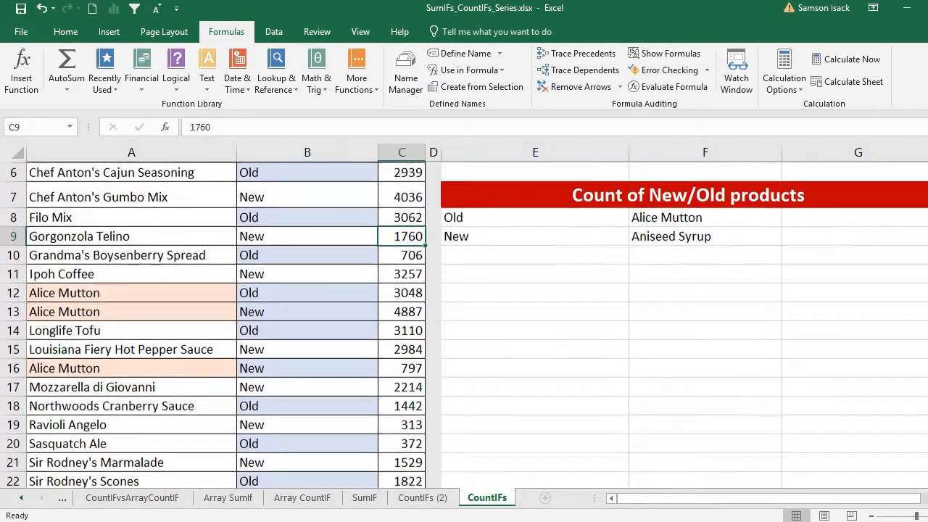
left_click(413, 408)
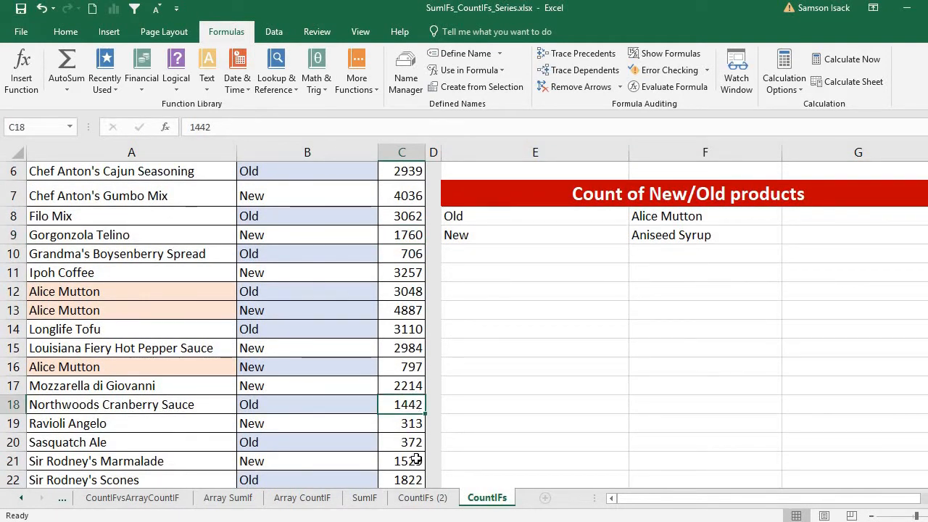
left_click(414, 461)
left_click(410, 479)
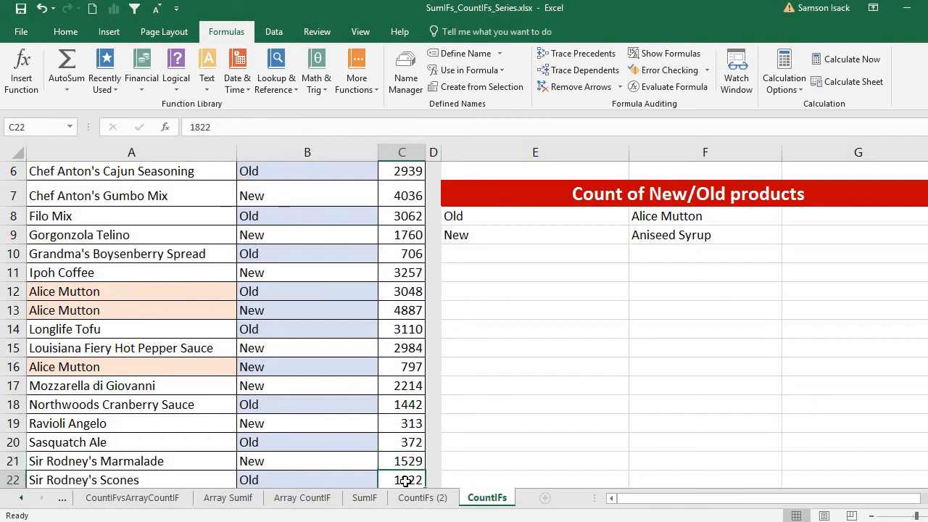
scroll(701, 381, "down", 3)
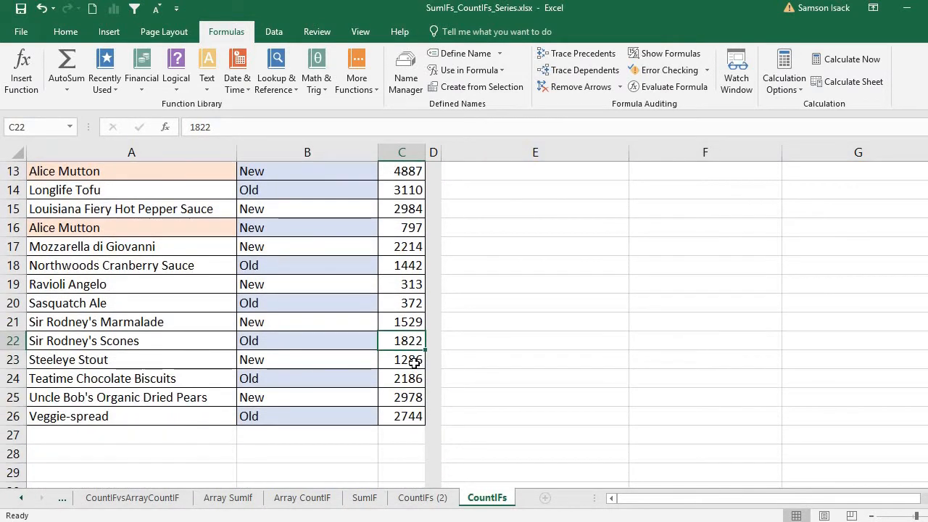
left_click(414, 363)
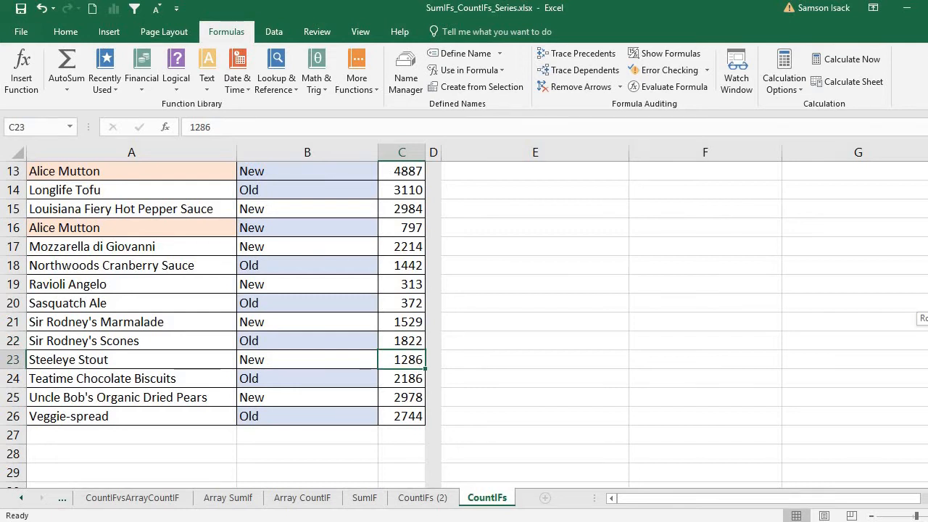
scroll(464, 319, "up", 4)
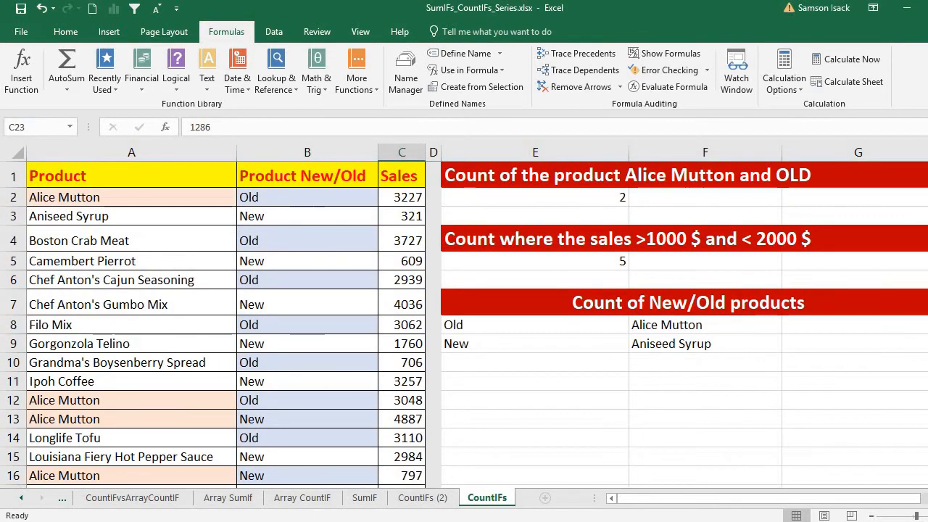
left_click(563, 264)
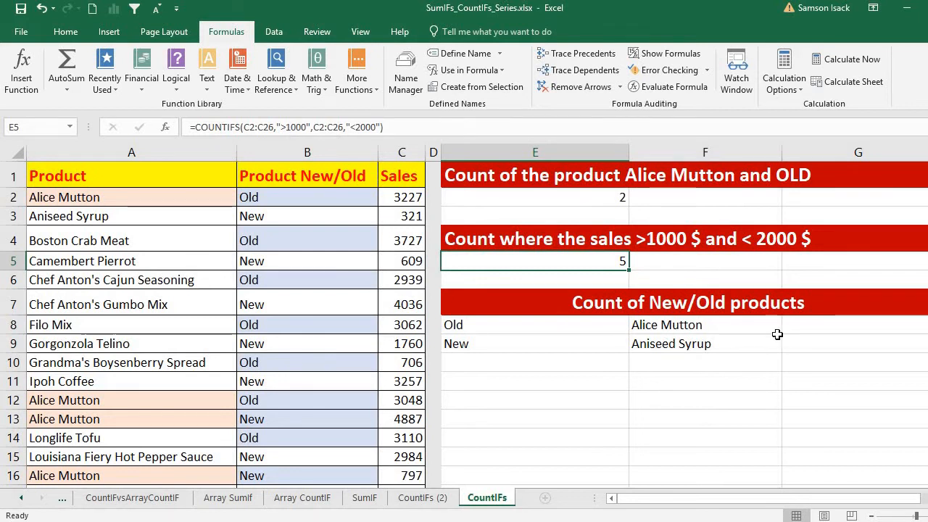
Review the Old and Alice Mutton labels in E8:F8 and the E2 count formula.
left_click(808, 325)
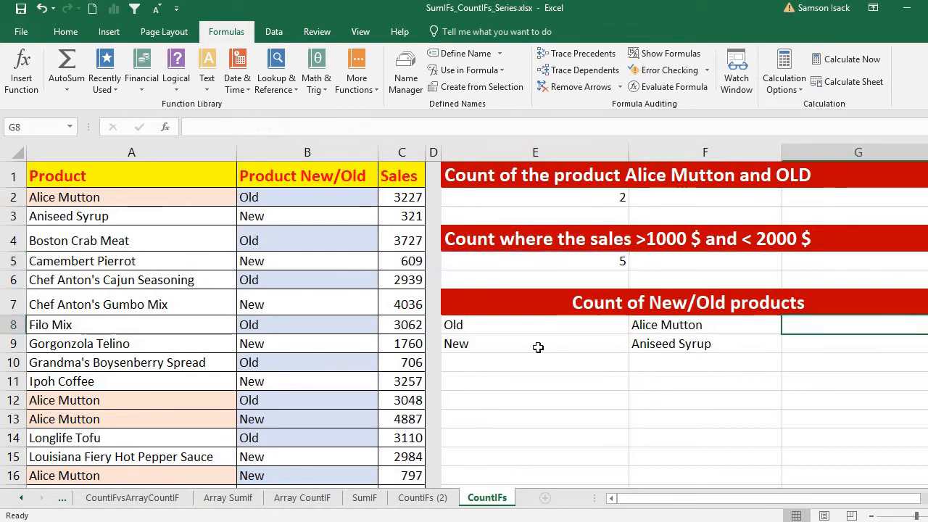
left_click(551, 327)
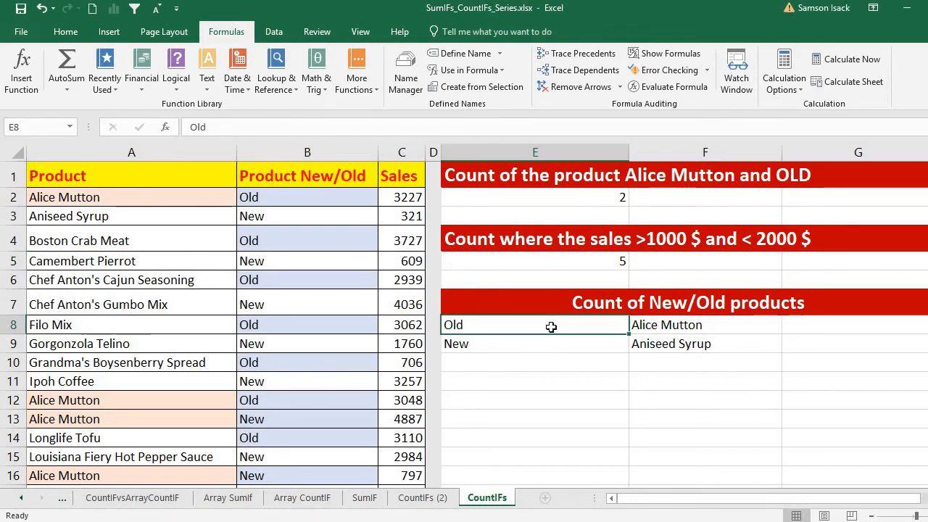
left_click(656, 327)
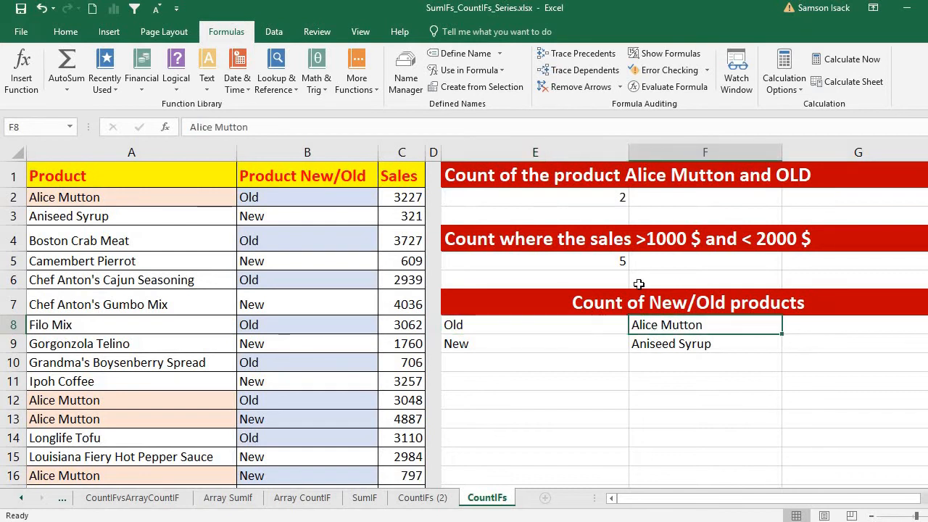
left_click(586, 196)
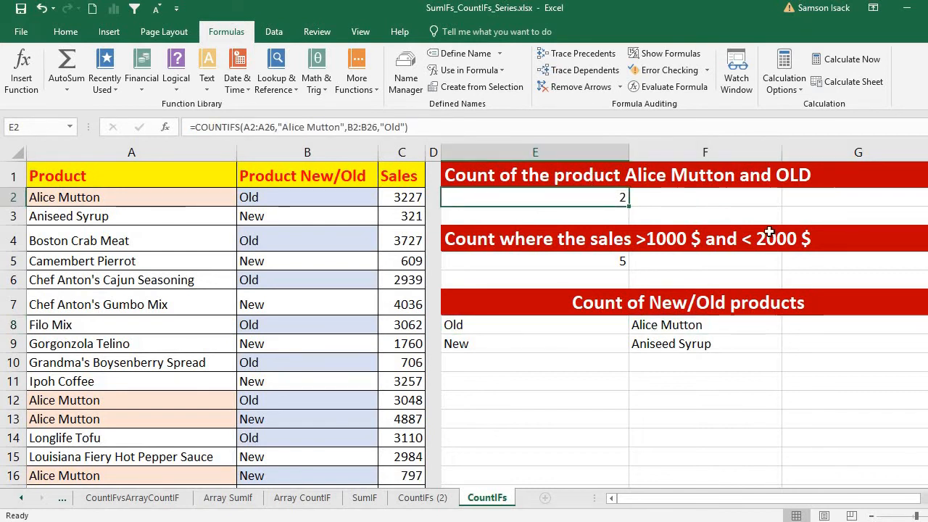
key("Return")
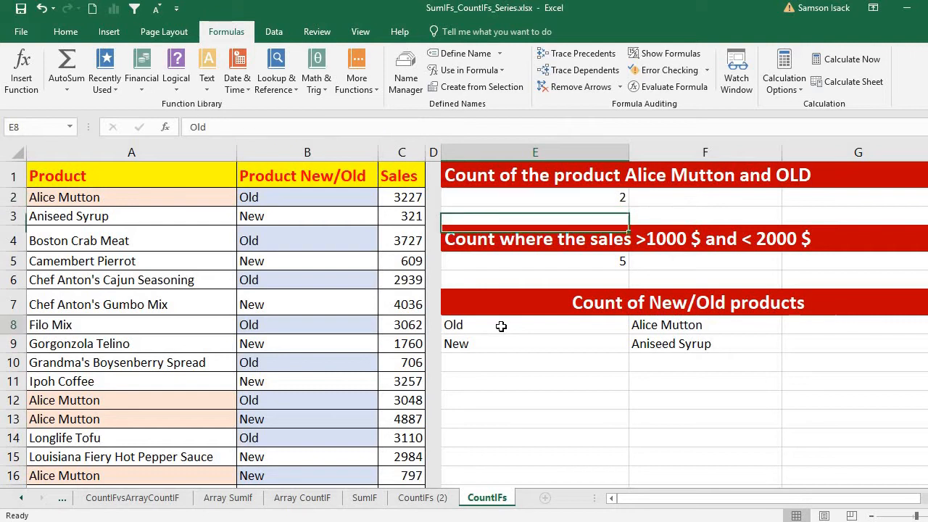
Change the E8 label from Old to New.
left_click(501, 326)
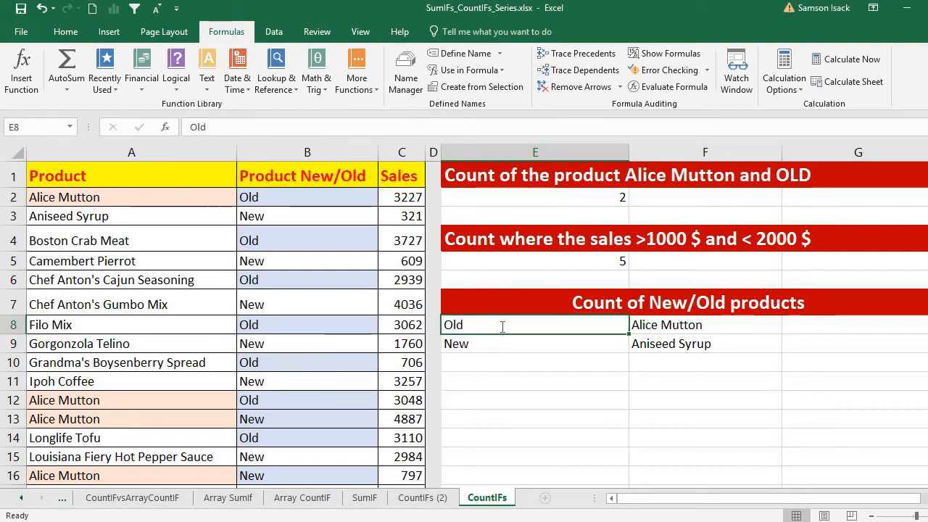
type("New")
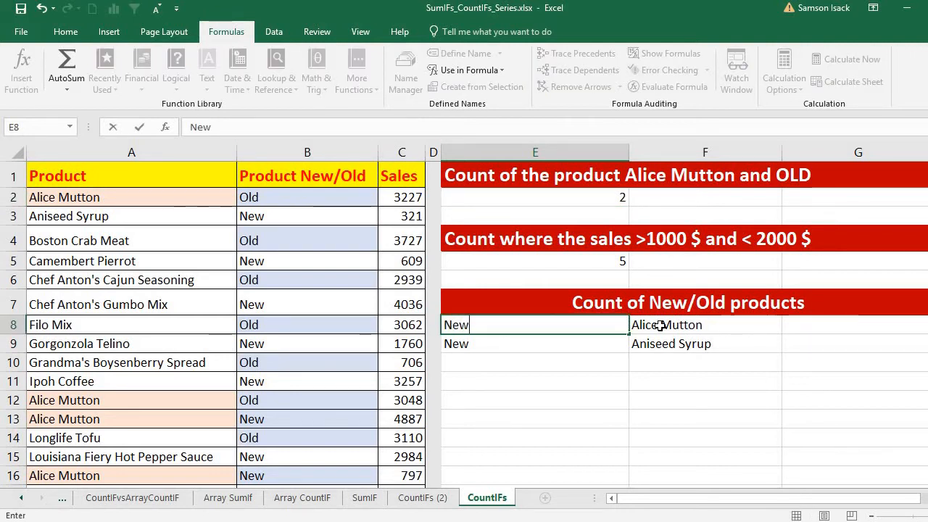
left_click(660, 326)
left_click(793, 324)
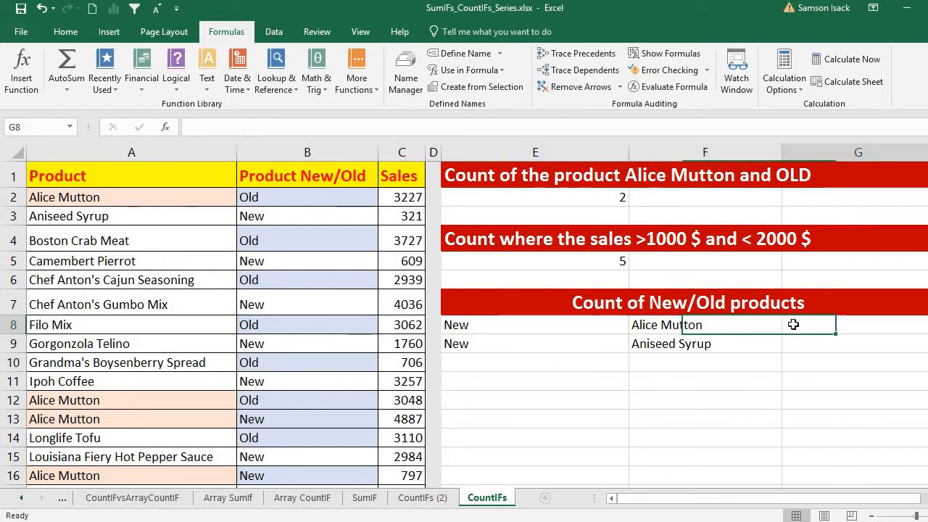
In G8, start =COUNTIFS with the New/Old range B2:B26 and criterion E8.
type("=")
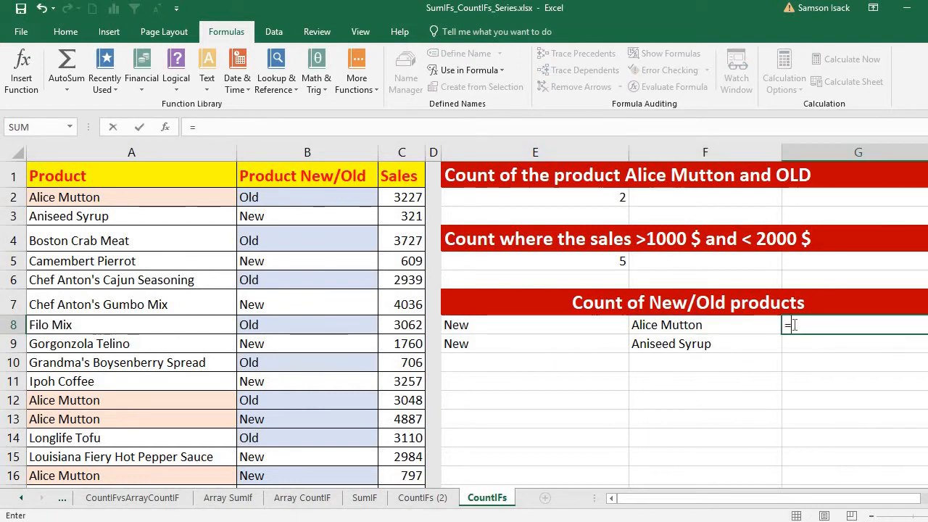
type("C")
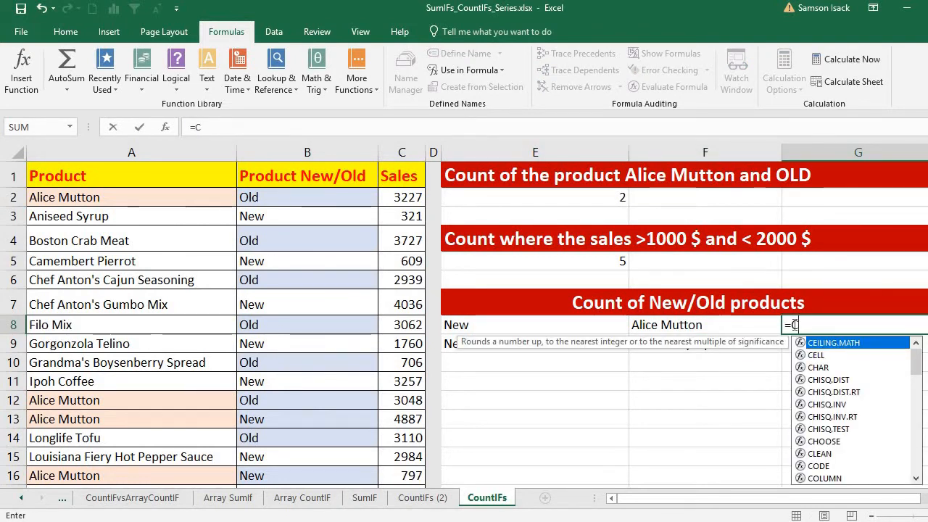
type("OUNTI")
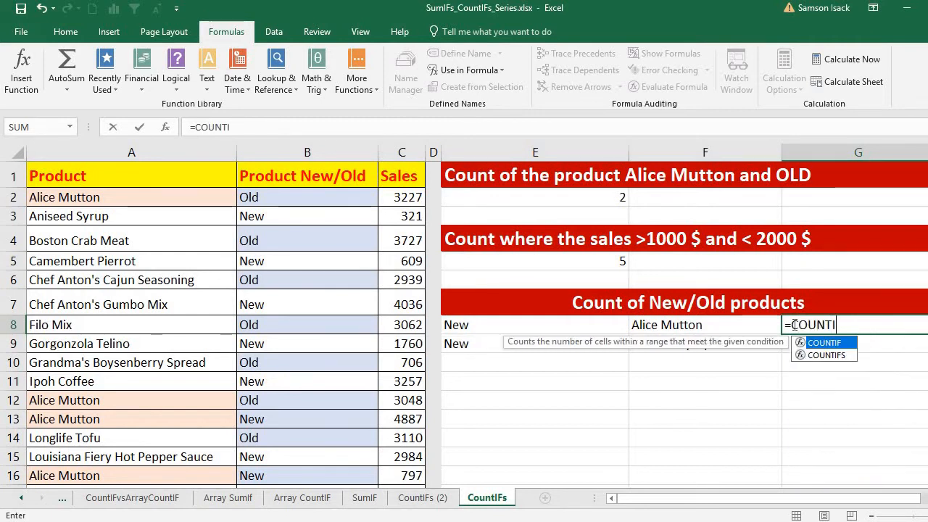
type("FS(")
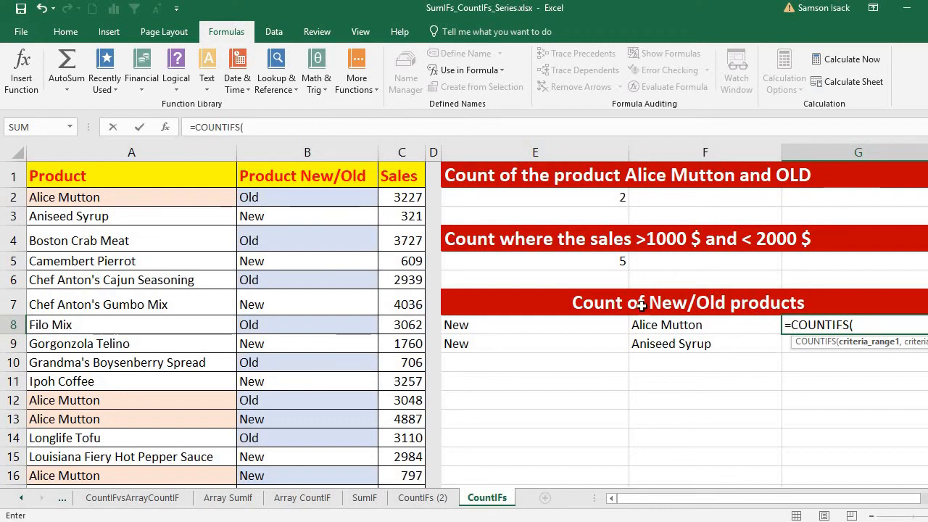
left_click_drag(153, 200, 174, 411)
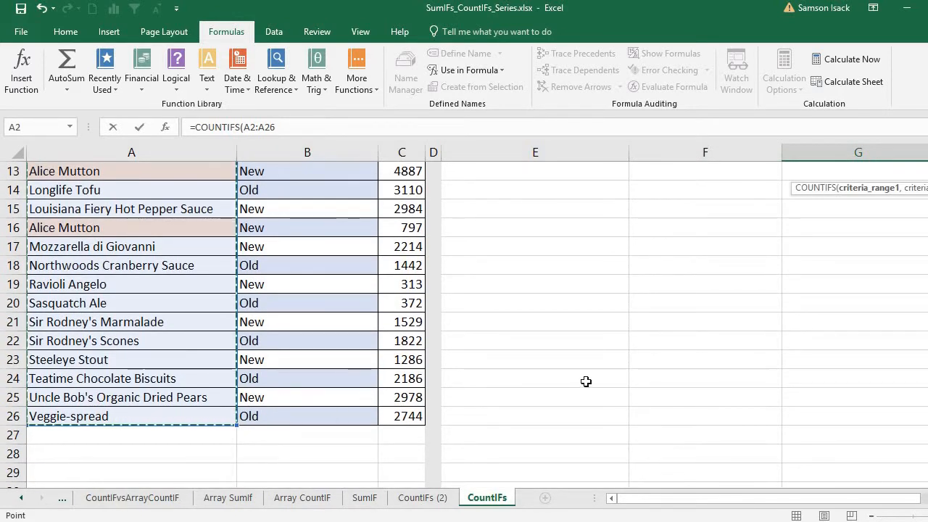
left_click(309, 416)
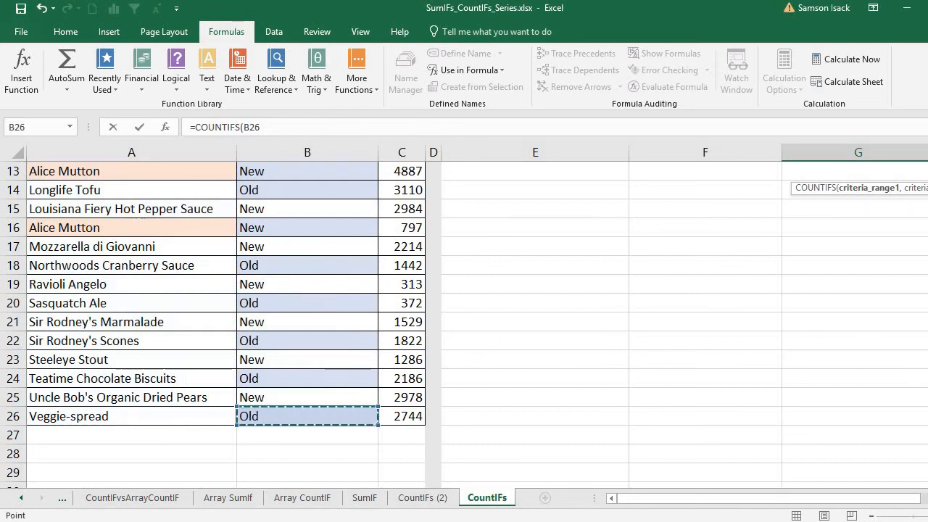
scroll(218, 319, "up", 4)
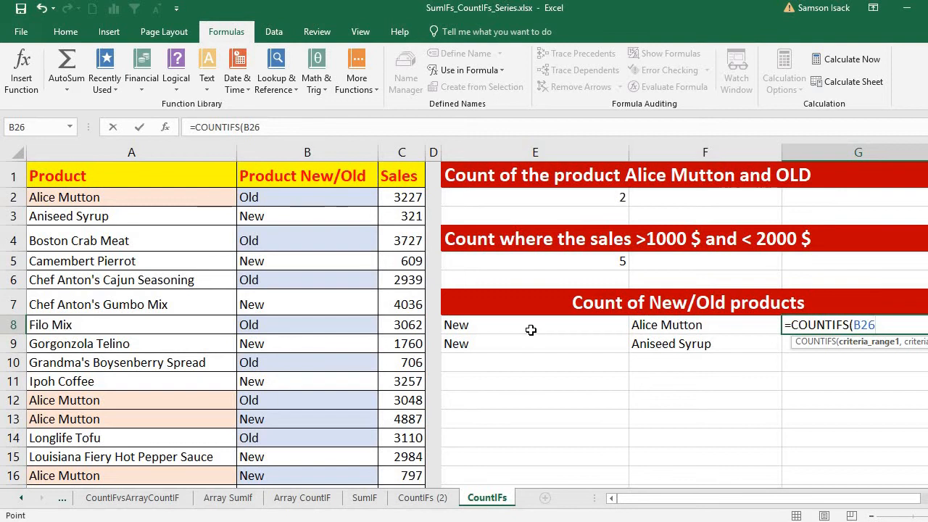
left_click_drag(297, 198, 299, 445)
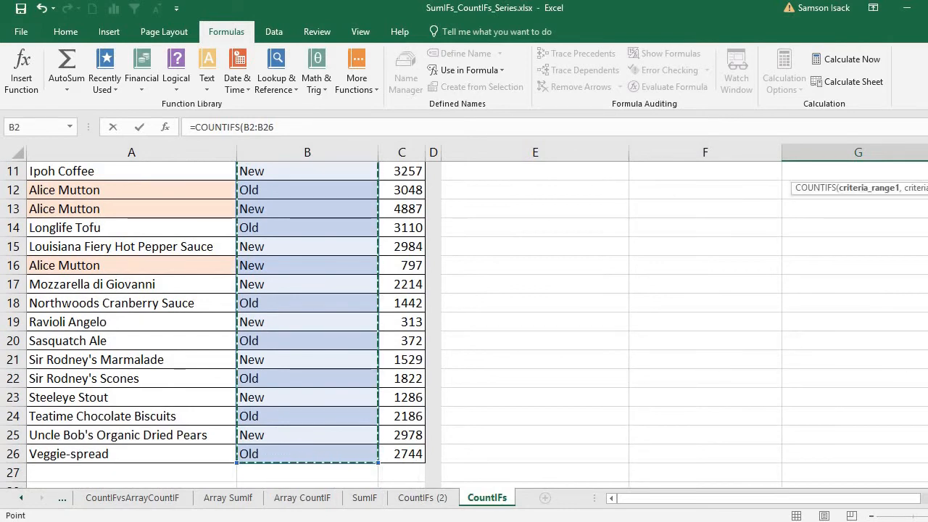
scroll(217, 319, "up", 3)
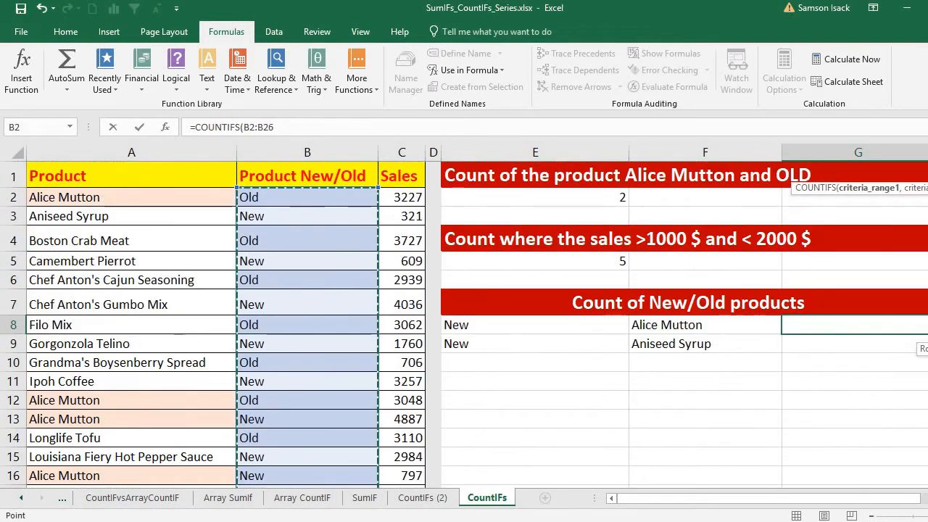
type(",")
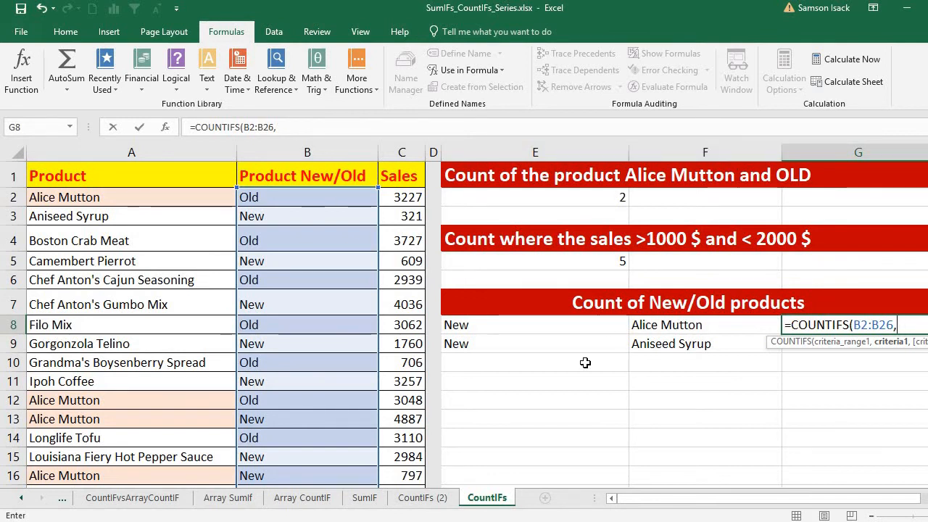
left_click(571, 324)
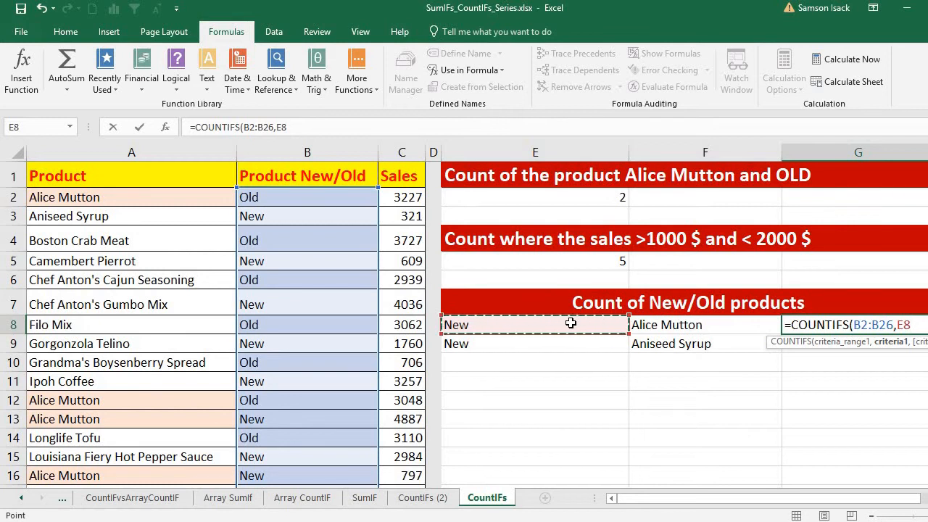
type(",")
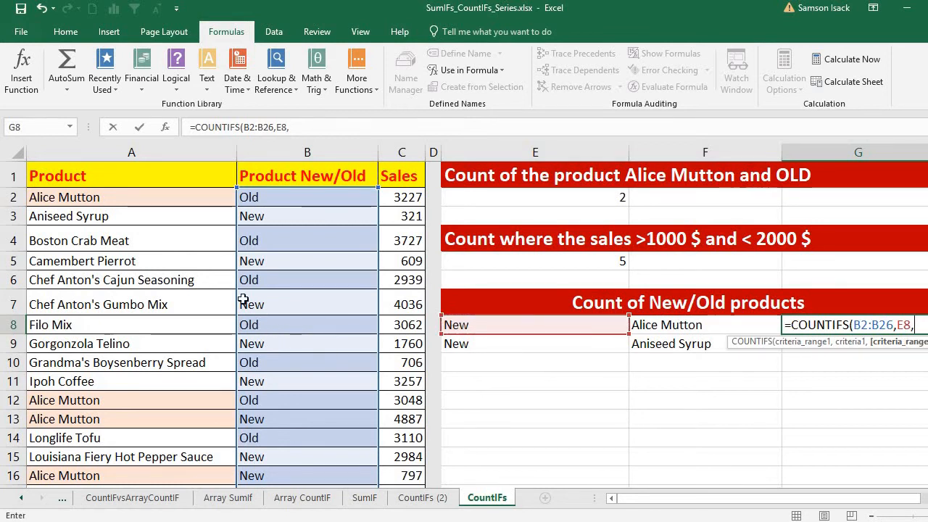
Add product range A2:A26 with criterion F8 and commit =COUNTIFS(B2:B26,E8,A2:A26,F8).
left_click_drag(116, 197, 125, 448)
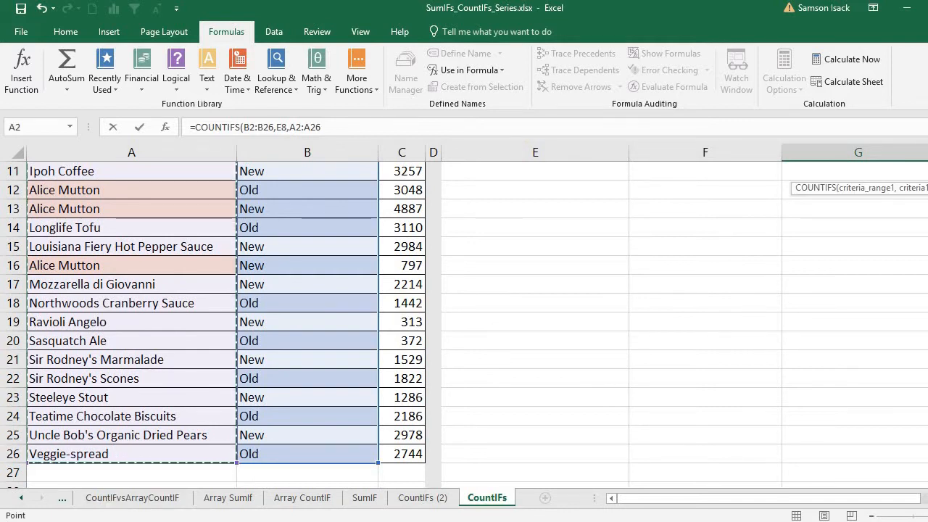
left_click_drag(927, 369, 927, 250)
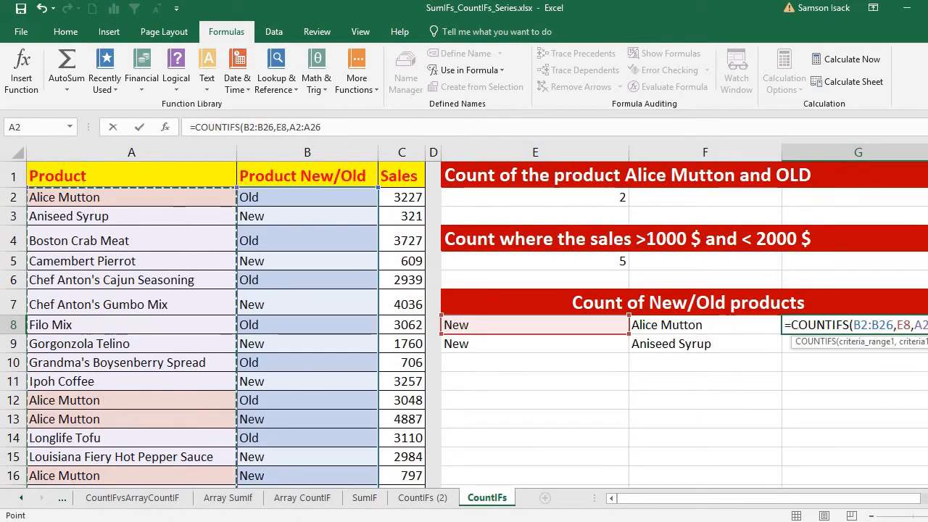
type(",")
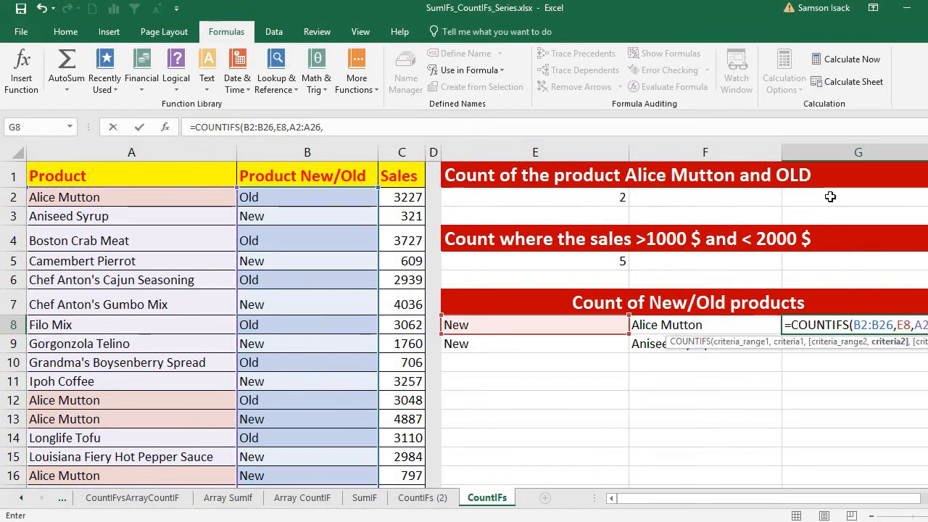
left_click(707, 326)
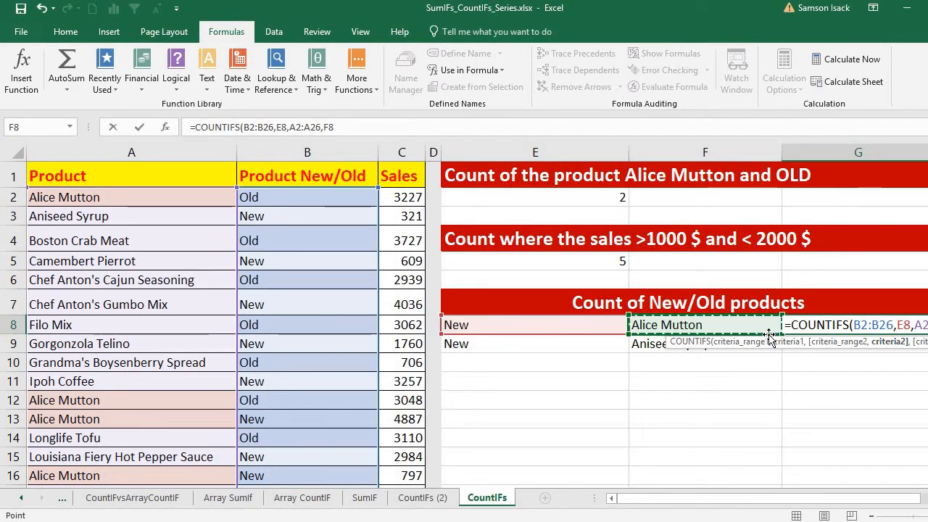
type(")")
key("Return")
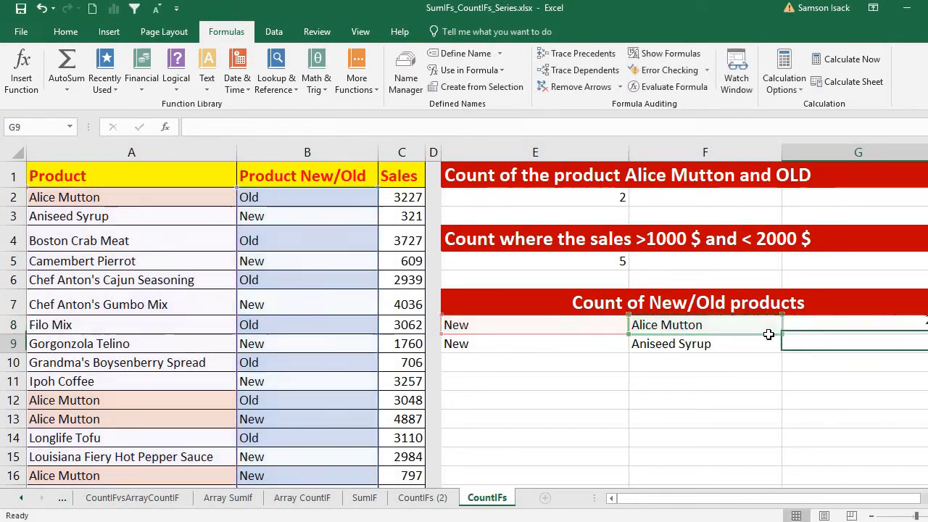
Narrow column F so G8's count of 2 shows, confirming it against Alice Mutton rows 13 and 16.
left_click(899, 323)
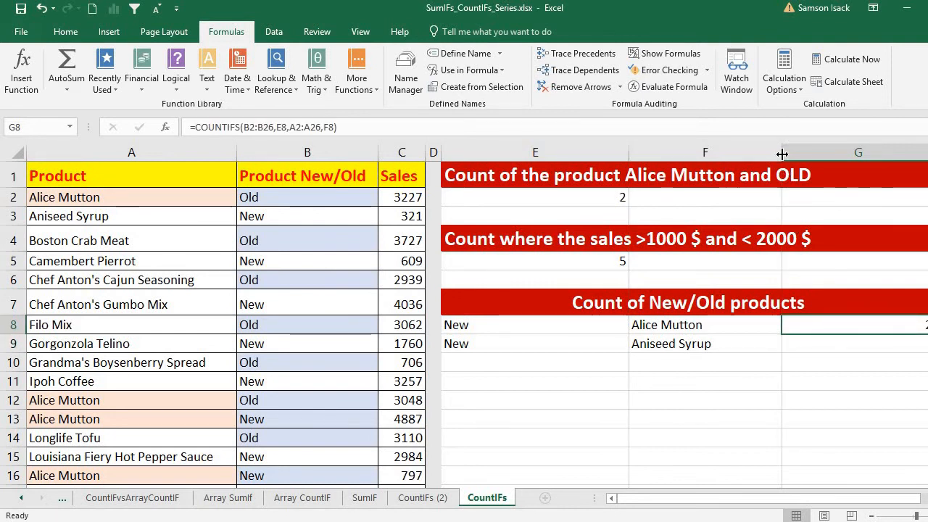
left_click_drag(782, 153, 746, 163)
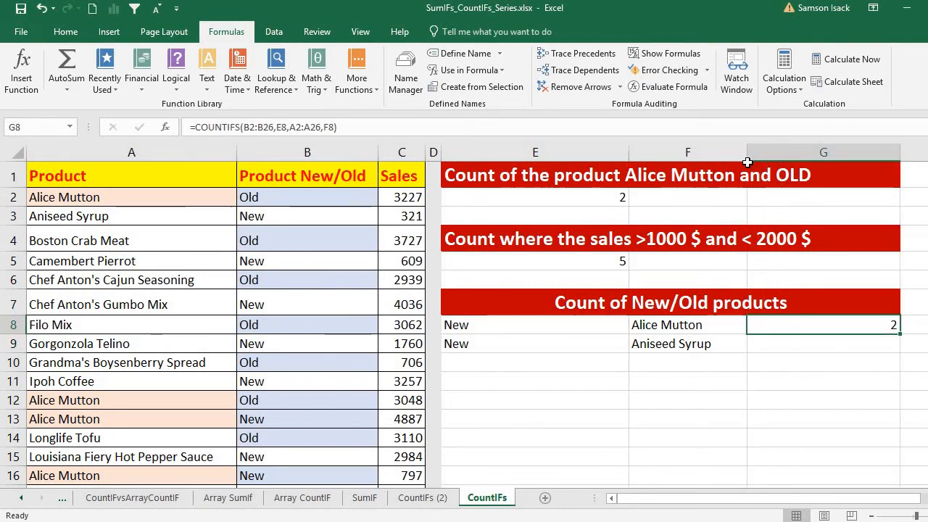
left_click(119, 419)
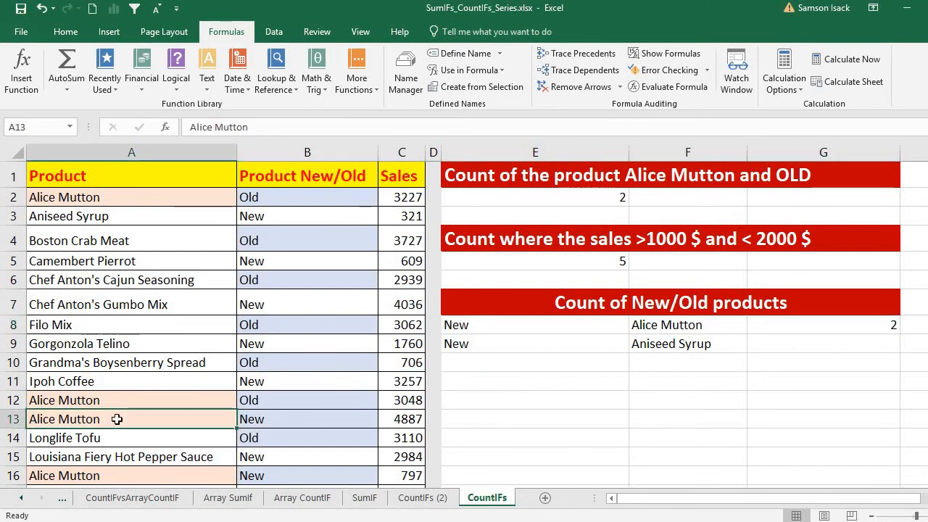
left_click(299, 421)
left_click(182, 478)
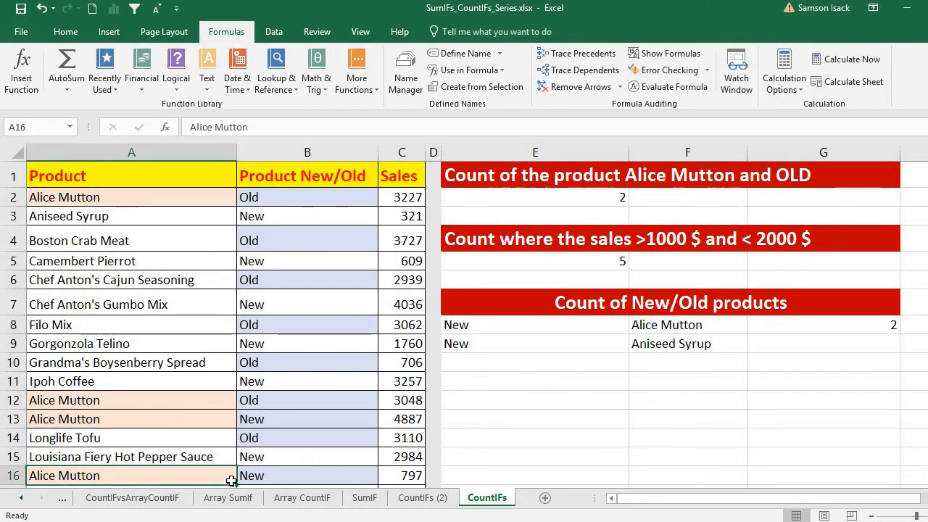
left_click(269, 477)
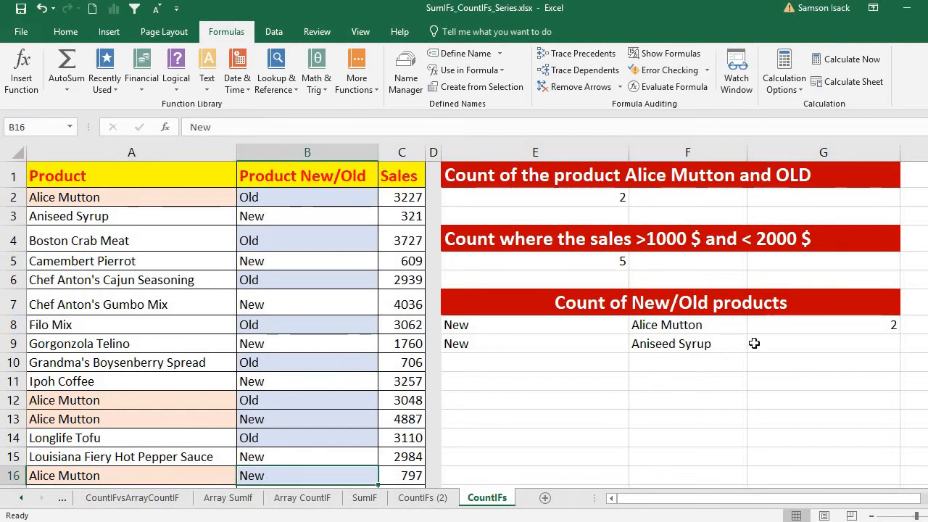
left_click(664, 343)
left_click(789, 346)
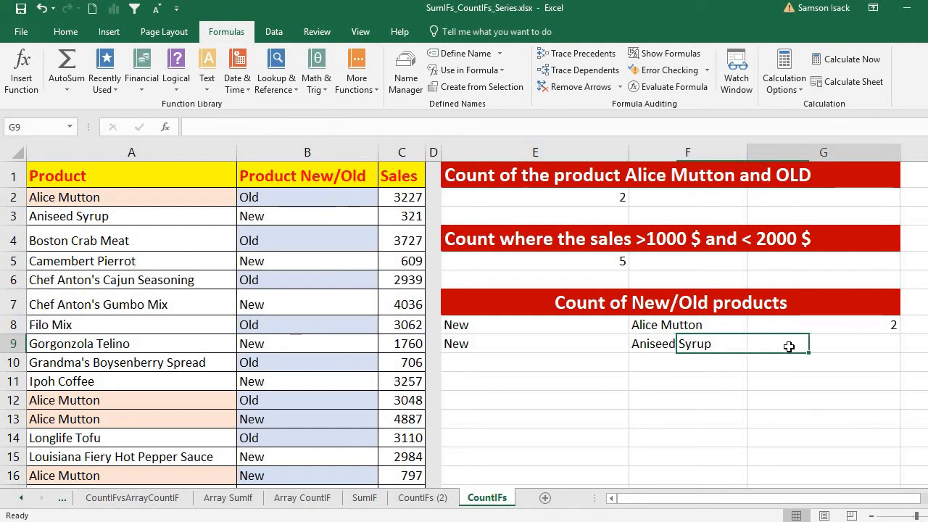
In G9, start =COUNTIFS with the New/Old range B2:B26 and criterion E9 (New).
type("=")
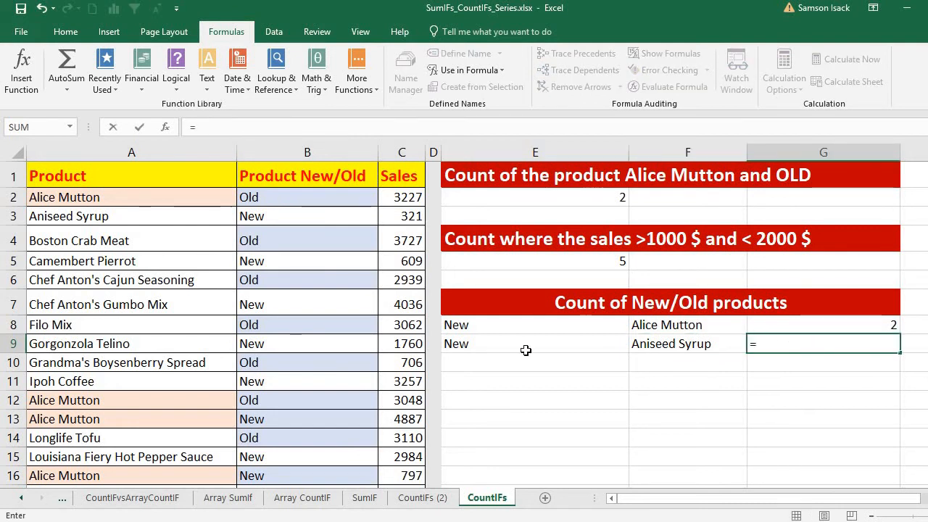
type("CO")
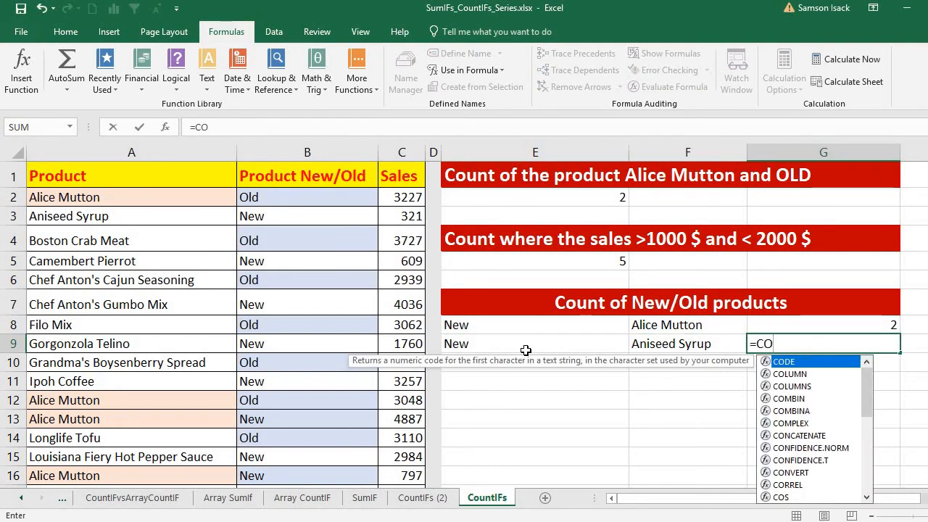
type("UNI")
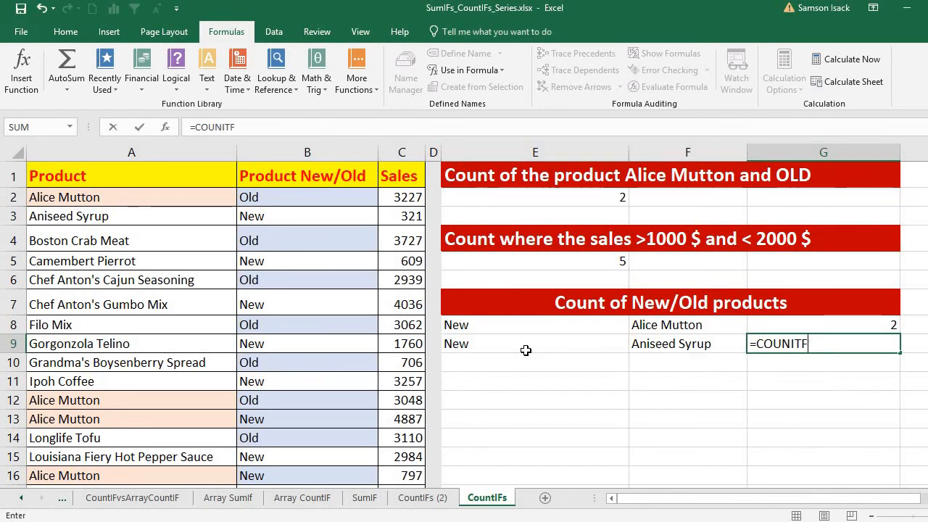
key("BackSpace")
type("T")
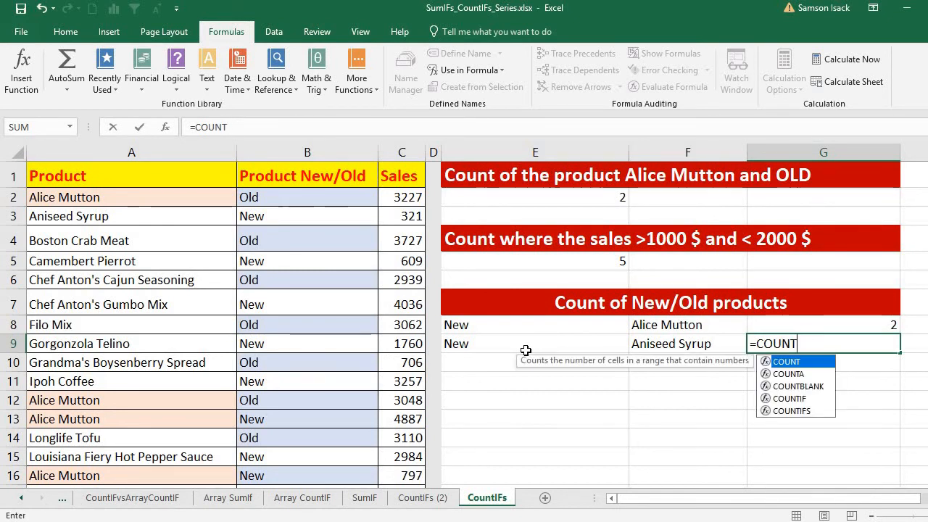
type("IFS(")
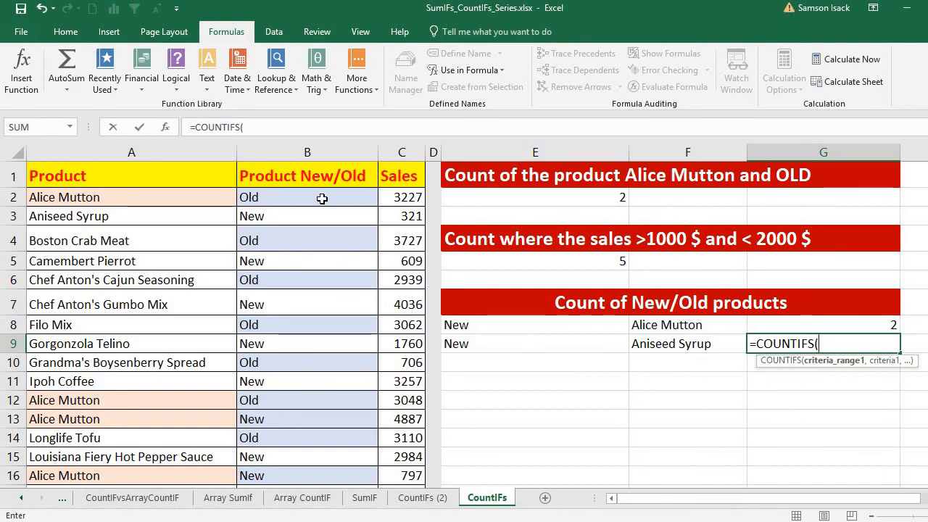
left_click_drag(321, 197, 318, 455)
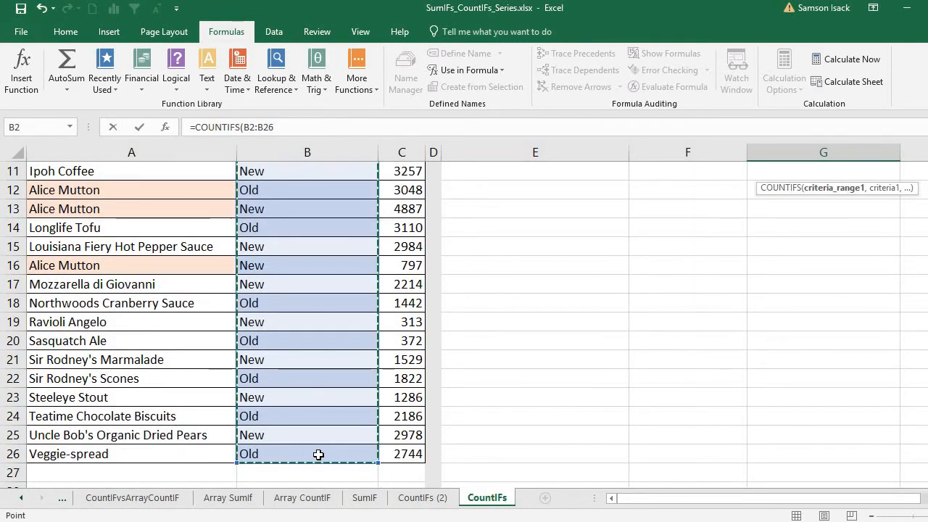
type("<")
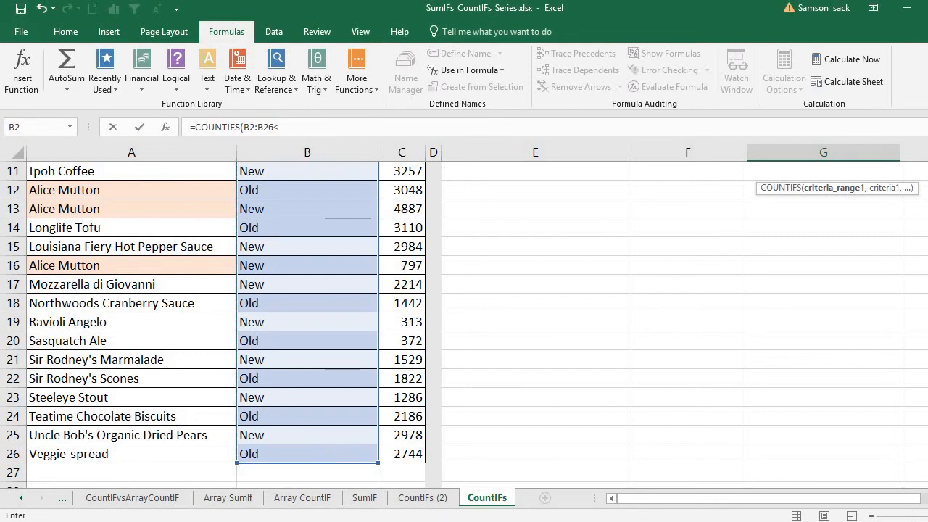
left_click_drag(927, 372, 927, 253)
type(",")
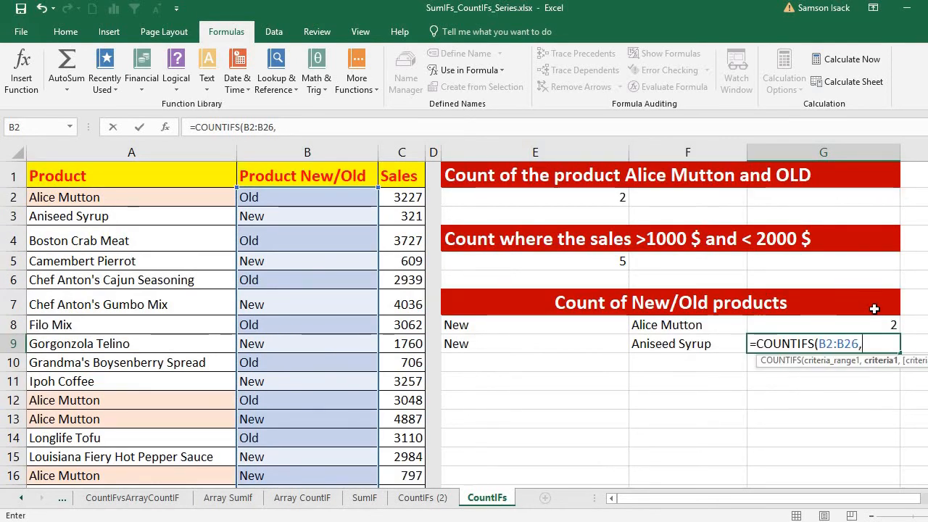
left_click(586, 346)
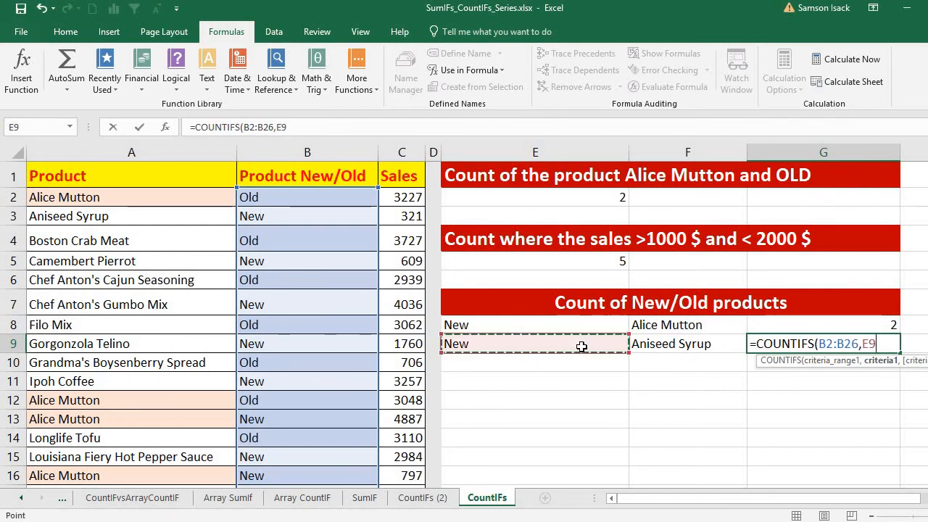
type(",")
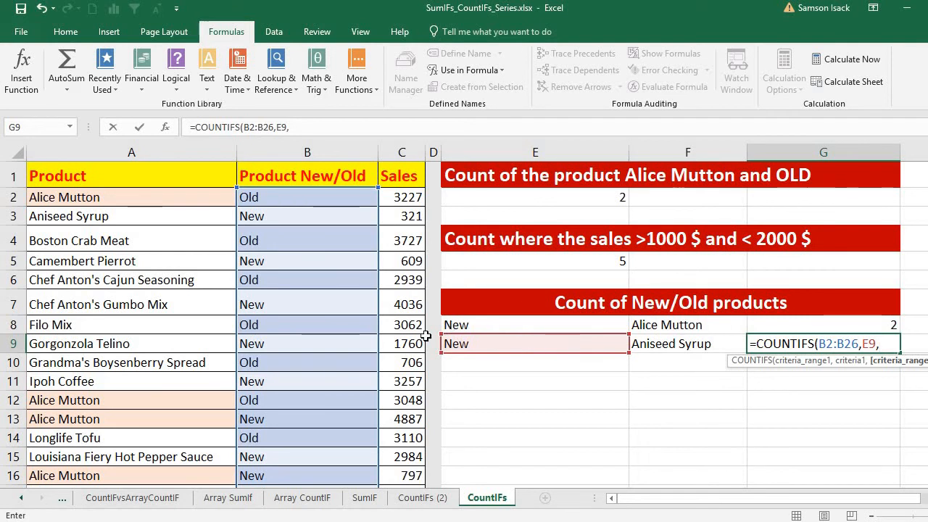
Add product range A2:A26 with criterion F9 (Aniseed Syrup) and commit, returning 1.
left_click_drag(177, 198, 202, 453)
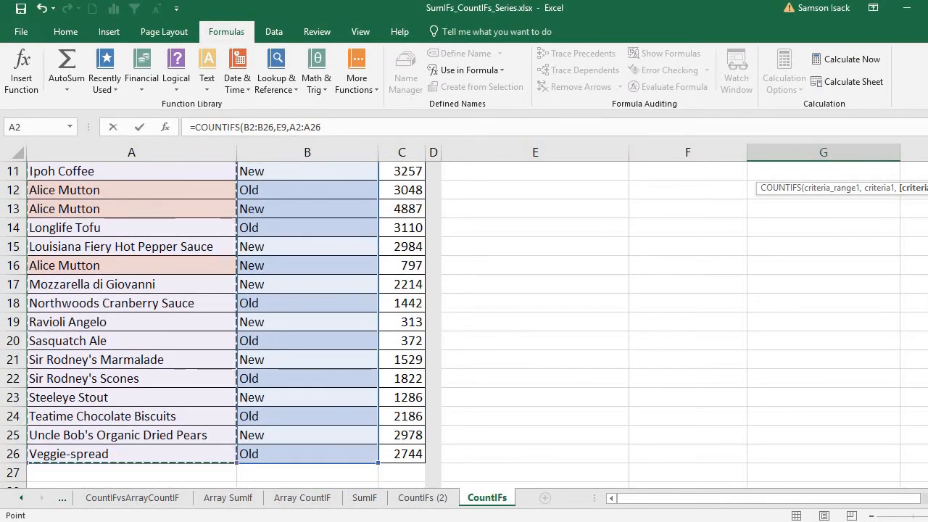
scroll(919, 286, "up", 4)
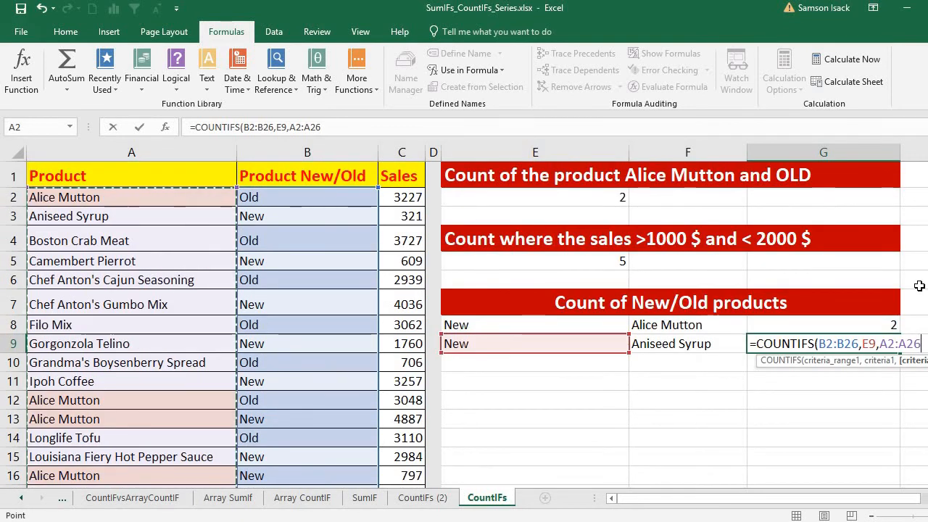
type(",")
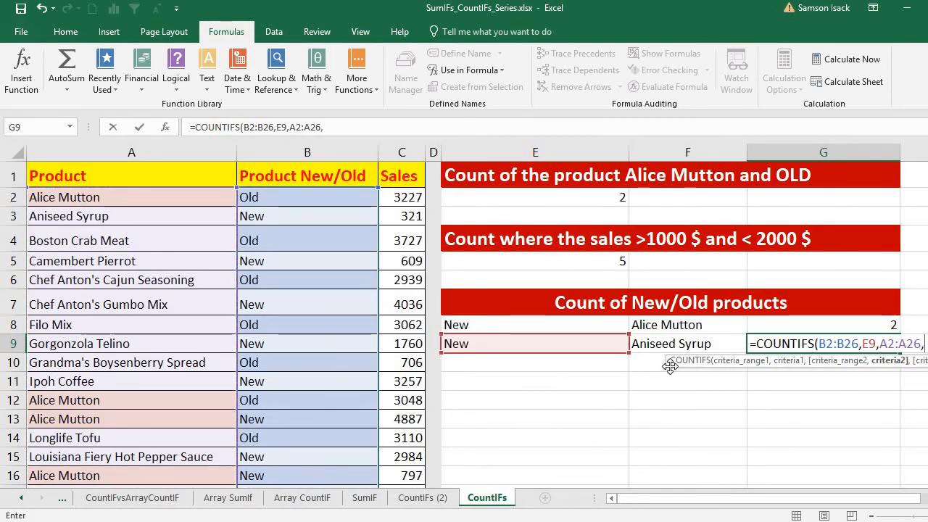
left_click(683, 344)
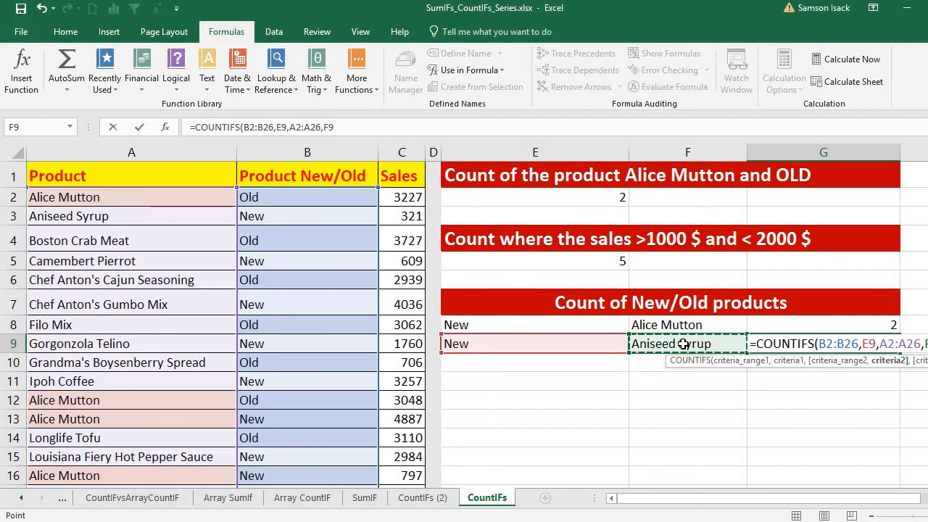
type(")")
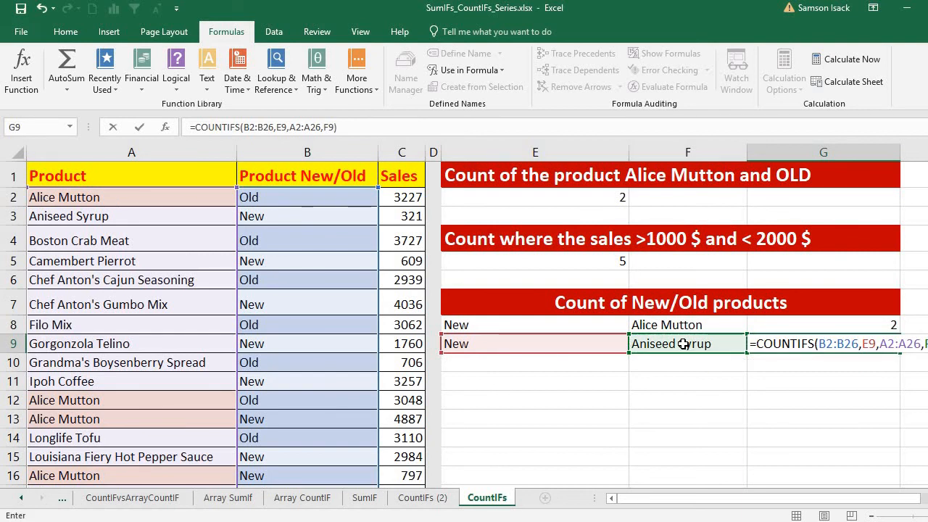
key("Return")
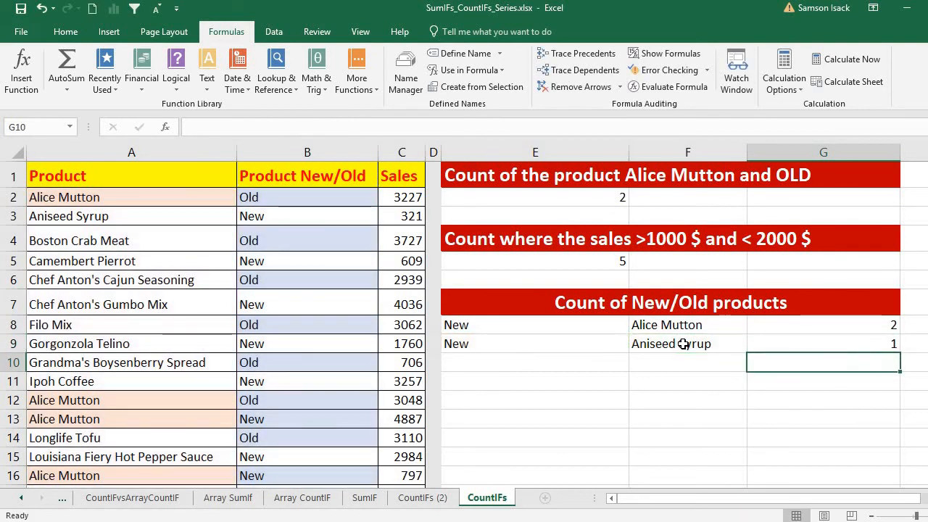
left_click(765, 347)
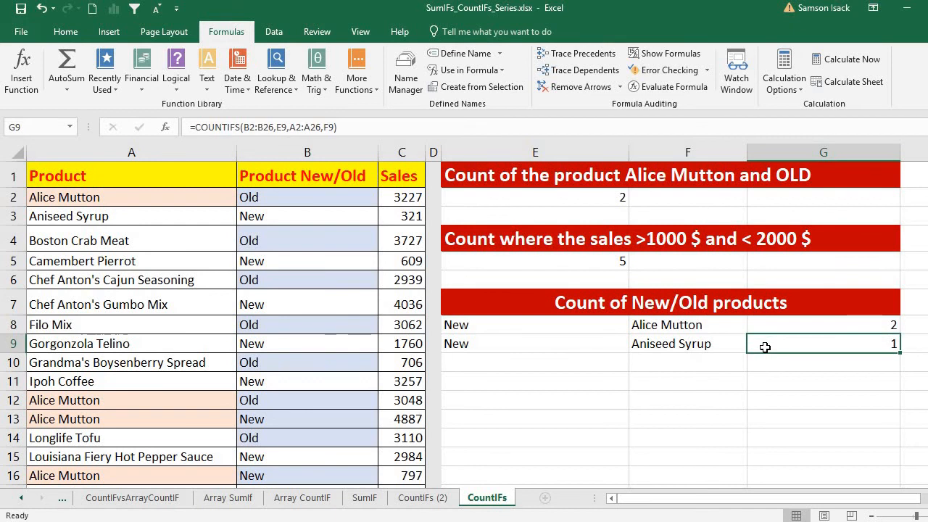
left_click(197, 218)
left_click(270, 219)
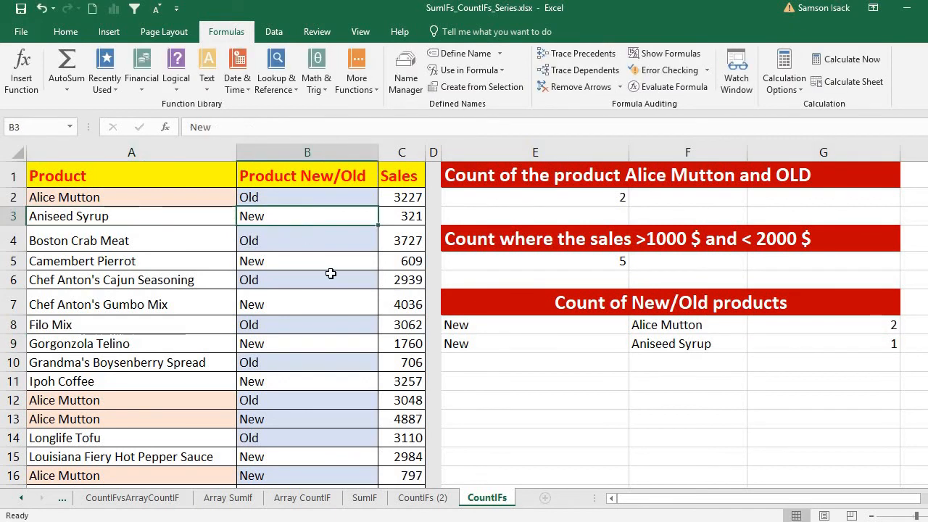